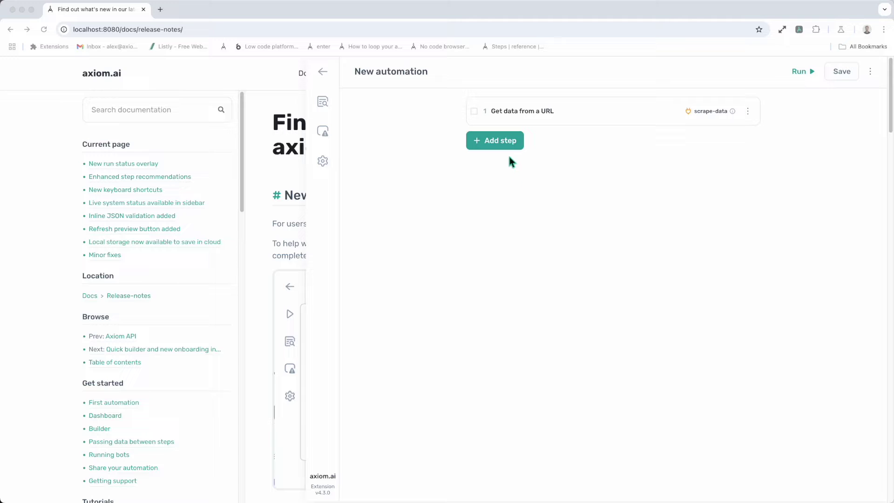
Add an If / Else condition step right after the Get data from a URL step.
left_click(505, 149)
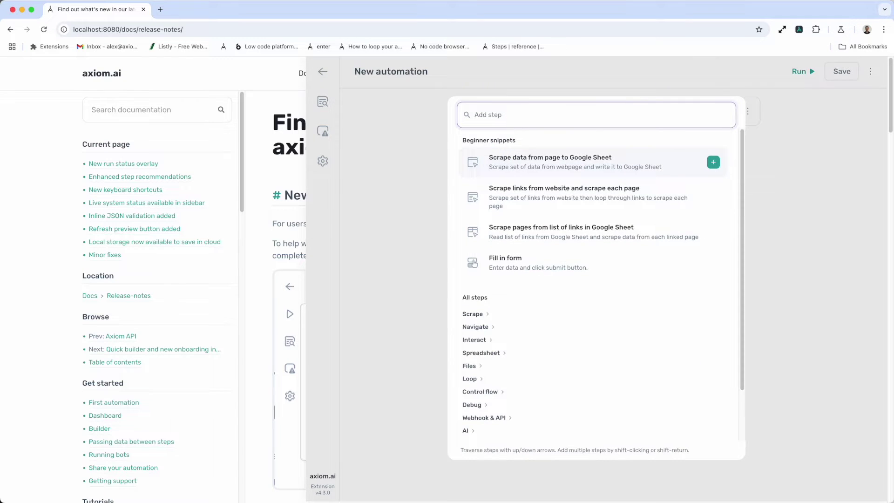
type("If")
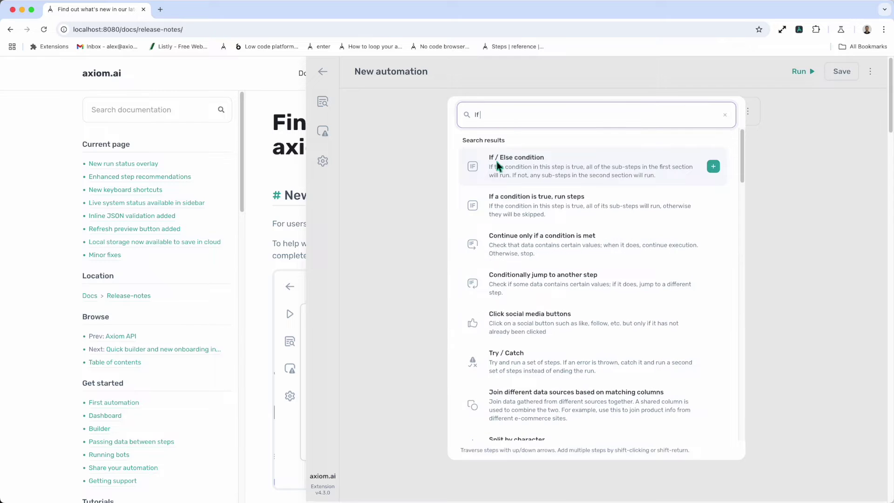
left_click(558, 168)
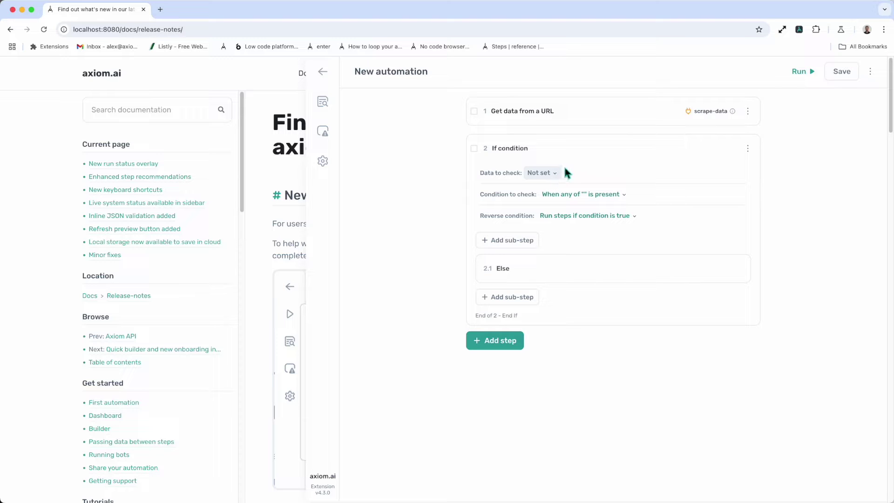
Set the If condition's data to check to [scrape-data] from step 1, Column A.
left_click(556, 173)
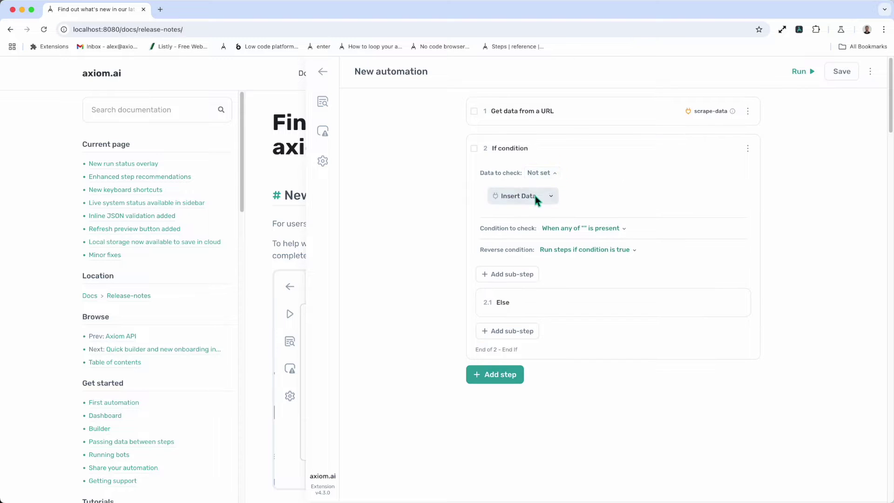
left_click(535, 195)
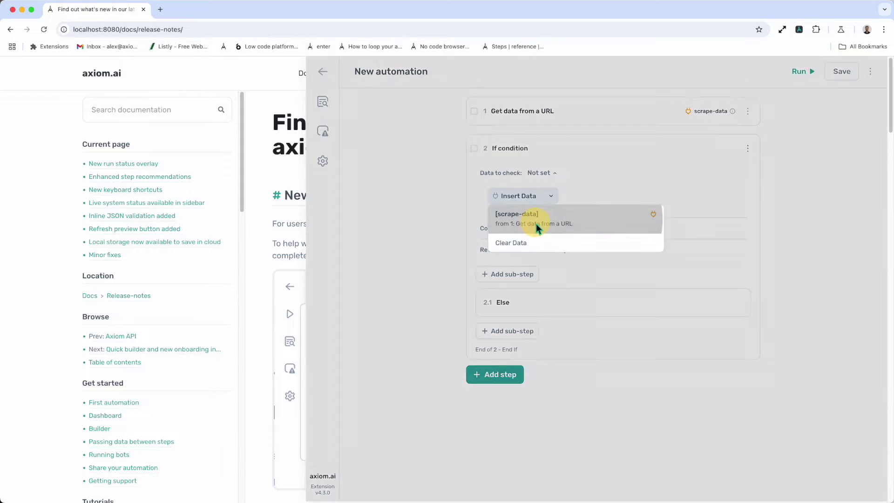
left_click(536, 225)
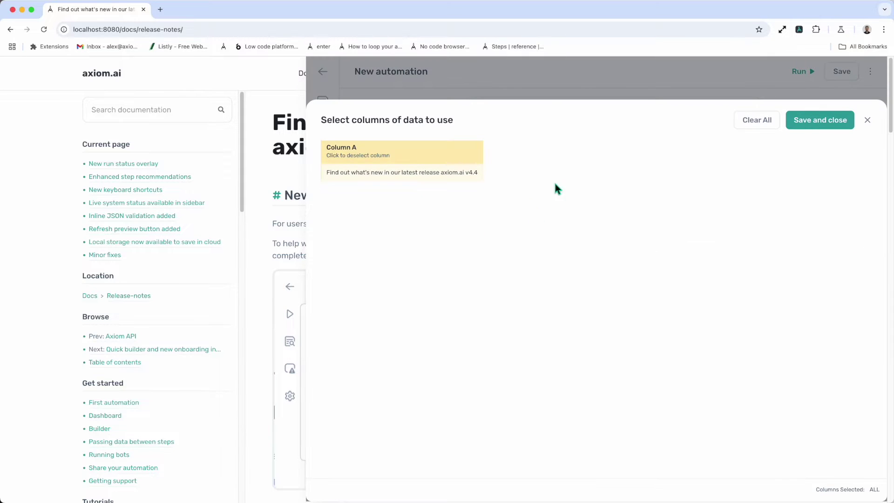
left_click(801, 125)
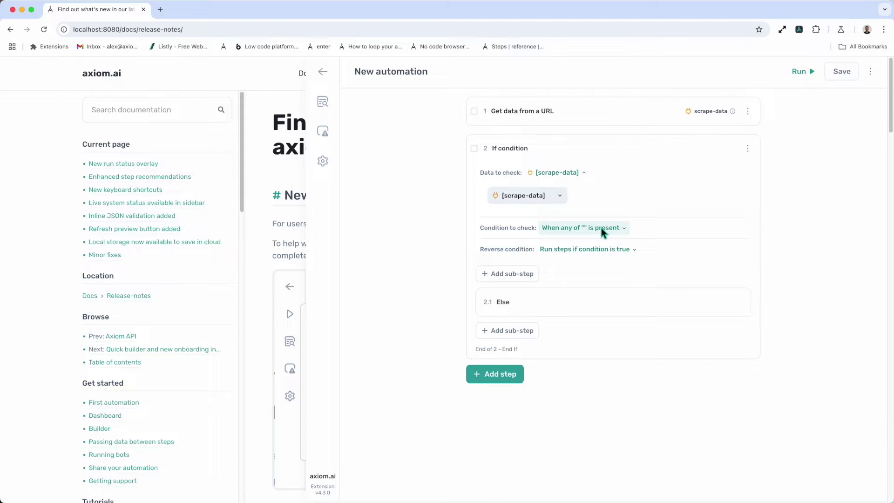
left_click(601, 227)
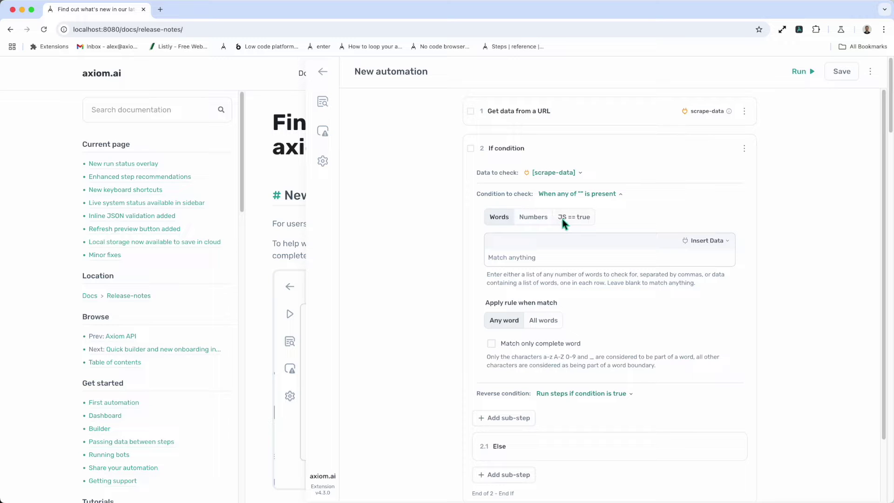
Enter 'Axiom' as the word the condition looks for.
left_click(522, 255)
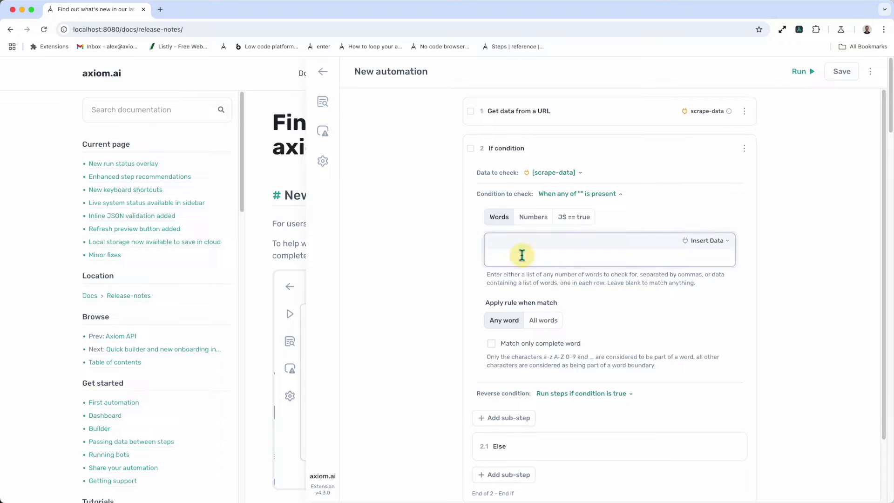
type("Axiom")
scroll(574, 366, "down", 1)
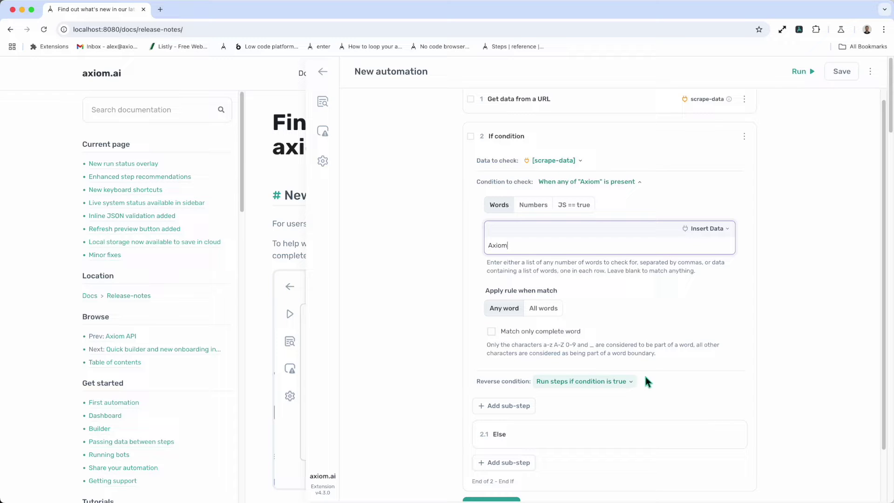
Toggle Reverse condition on and back off so the steps run when Axiom is present.
left_click(620, 381)
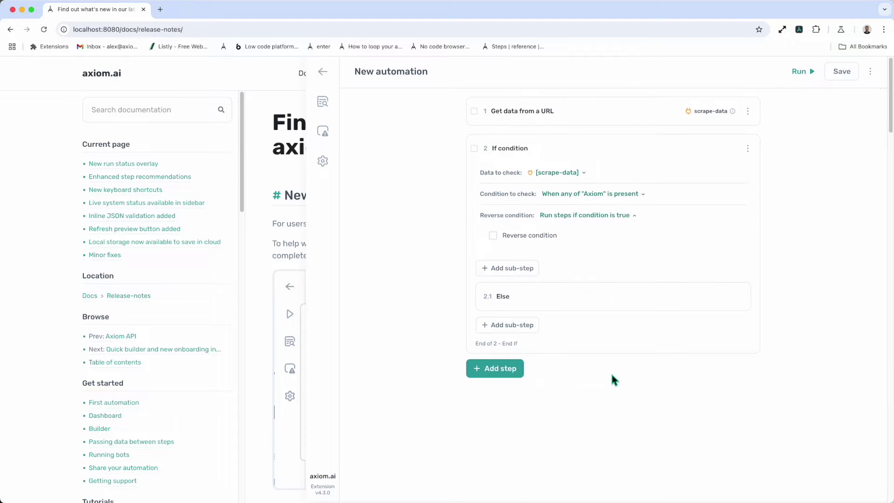
left_click(514, 236)
left_click(513, 235)
left_click(507, 325)
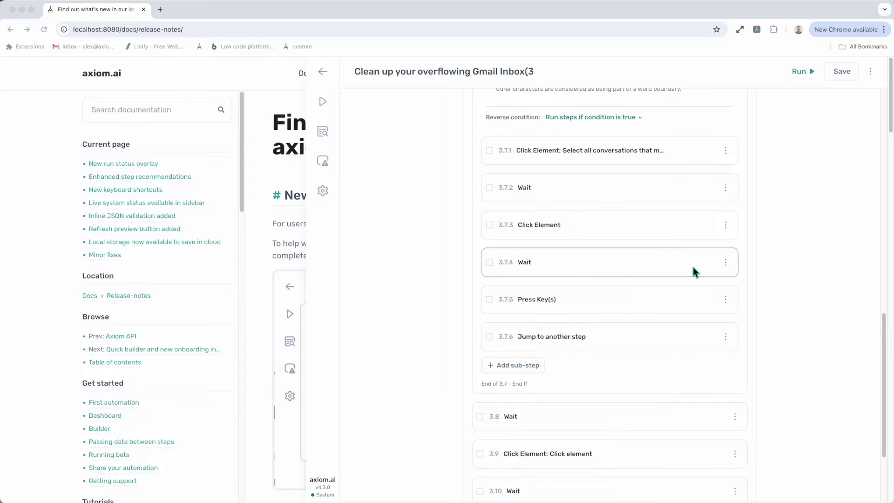
Append an End Run sub-step to the Gmail clean-up automation's If branch and select it.
left_click(515, 365)
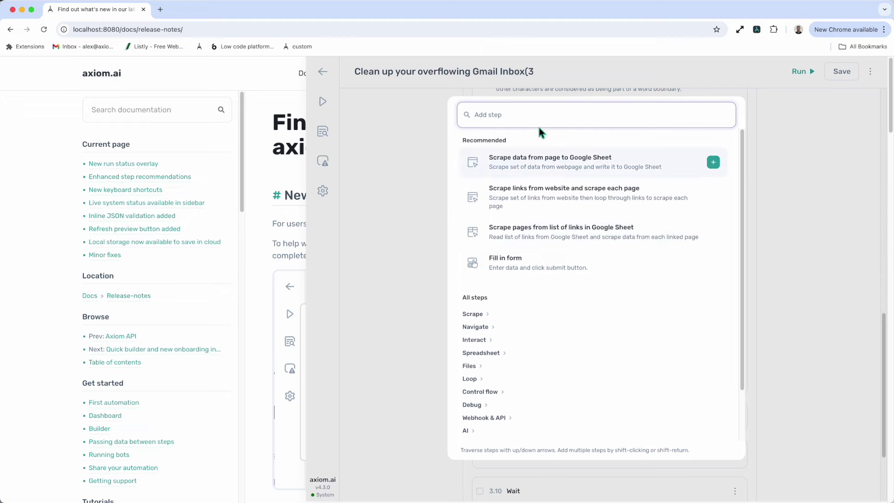
type("End")
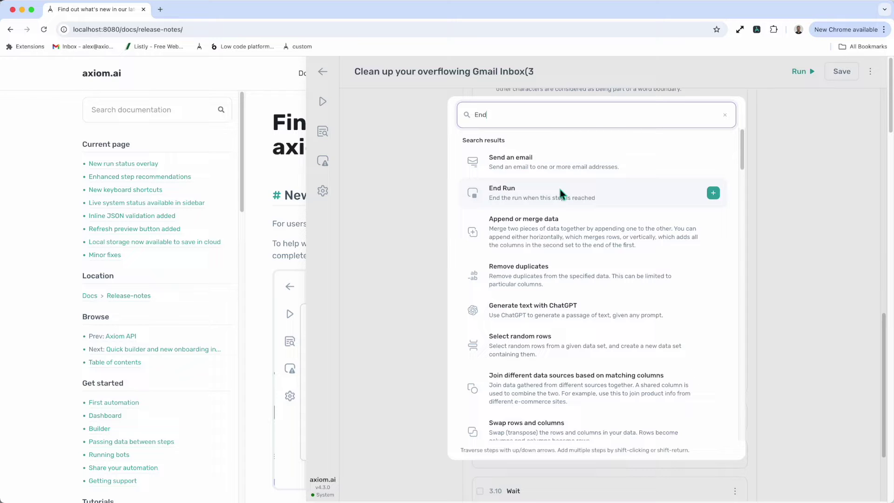
left_click(559, 188)
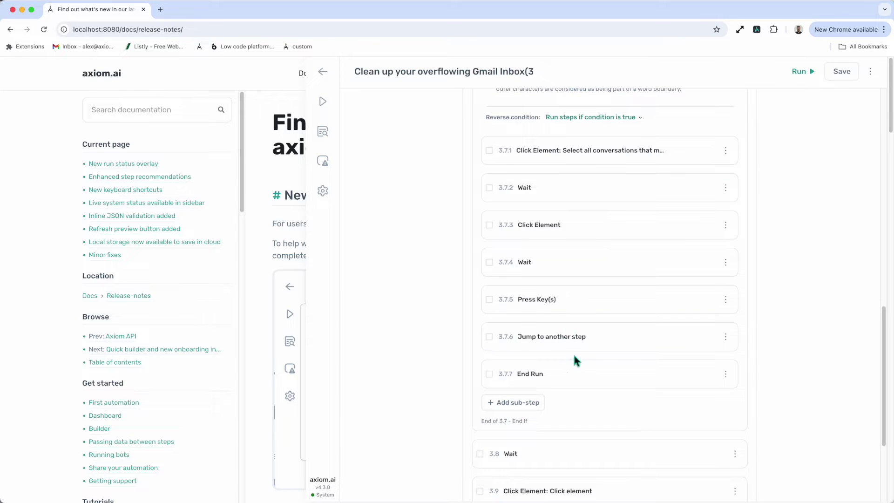
scroll(572, 373, "up", 2)
scroll(577, 294, "up", 2)
scroll(563, 335, "down", 5)
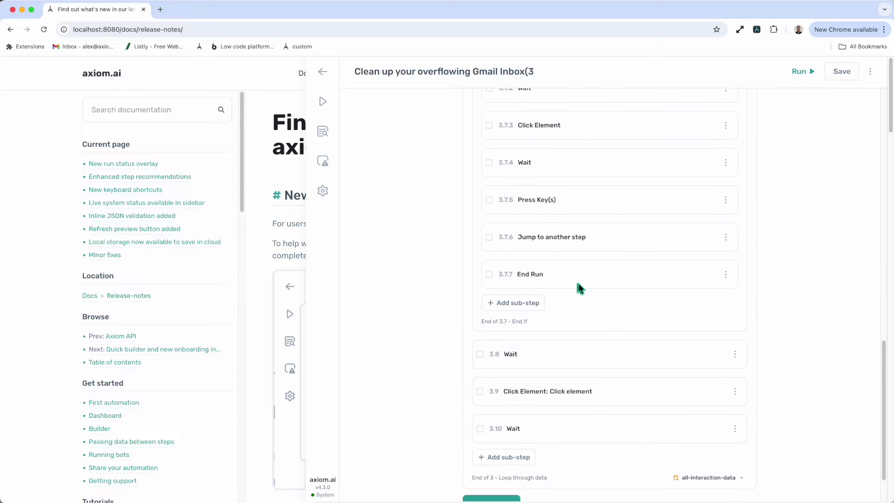
left_click(578, 280)
left_click(578, 281)
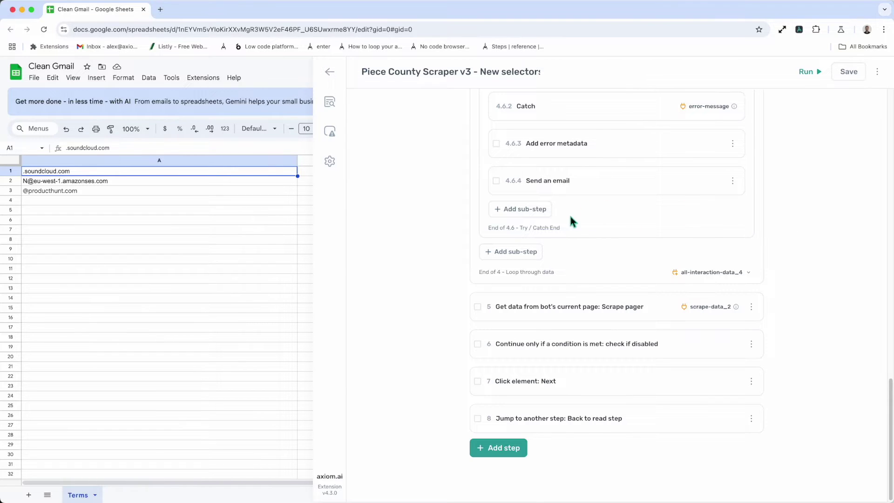
Add a Find row in Google Sheet sub-step to the Try/Catch block.
left_click(538, 210)
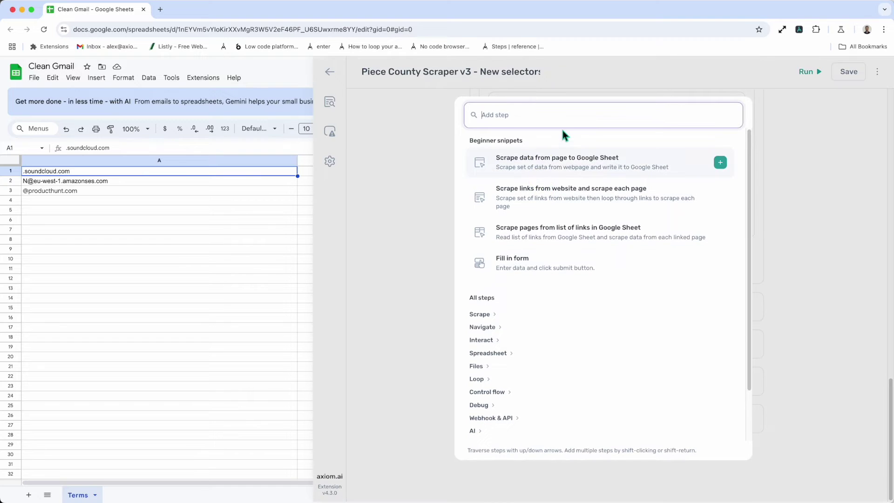
type("find")
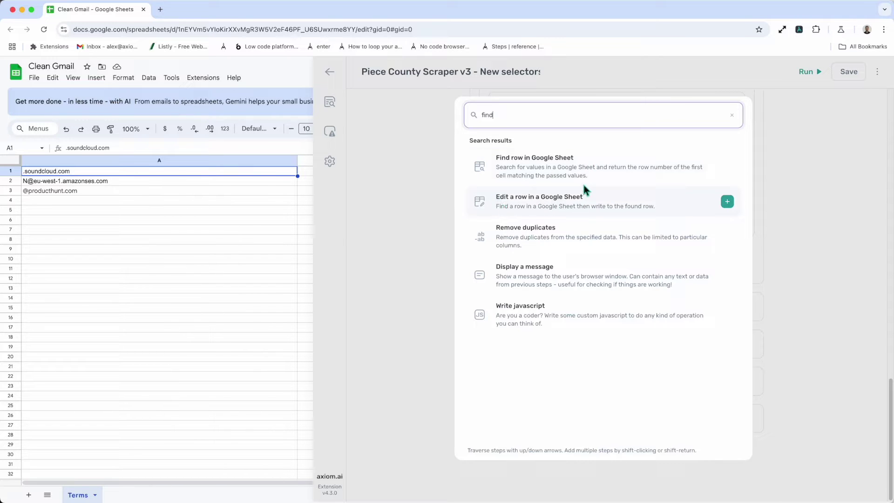
left_click(579, 169)
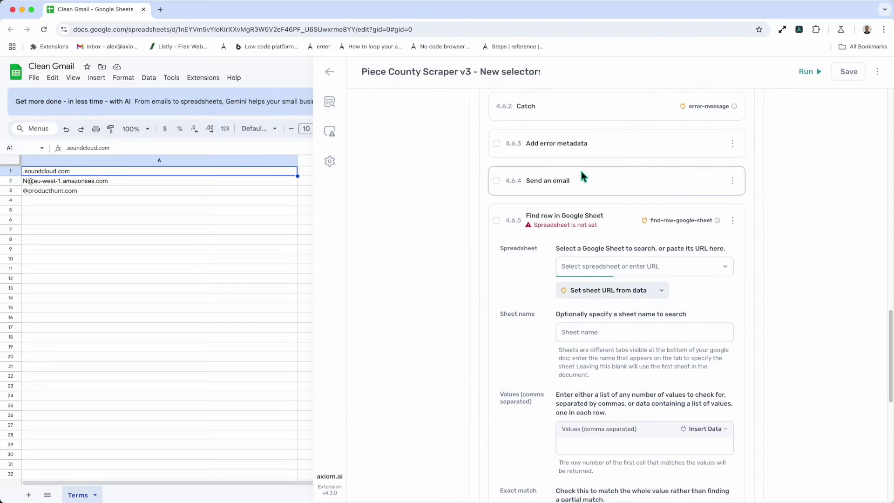
Point the Find row step at the Clean Gmail spreadsheet's Terms sheet.
left_click(581, 256)
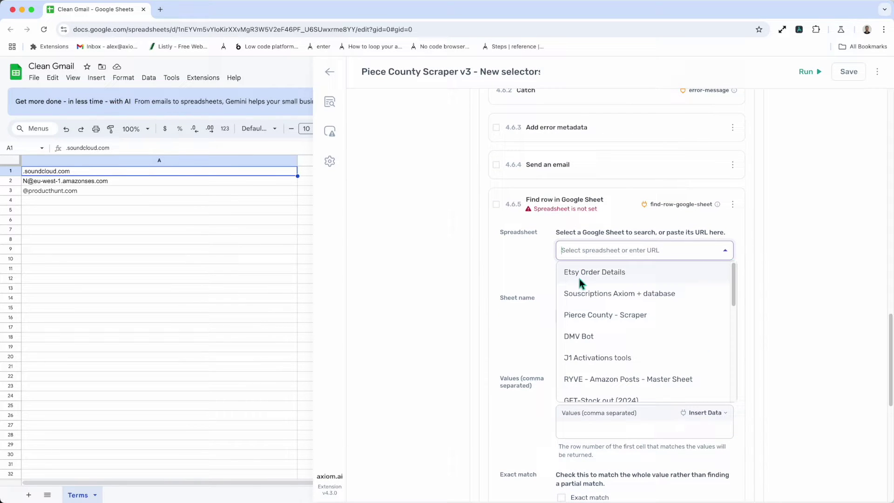
scroll(582, 318, "down", 5)
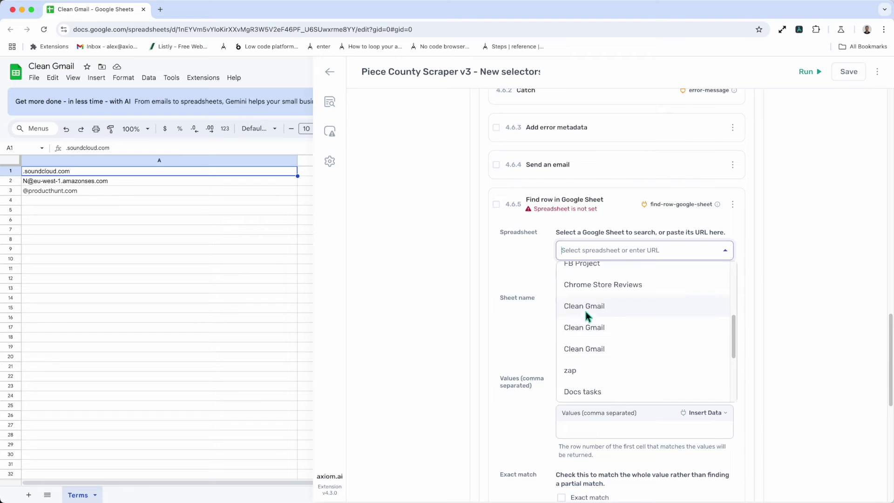
left_click(585, 307)
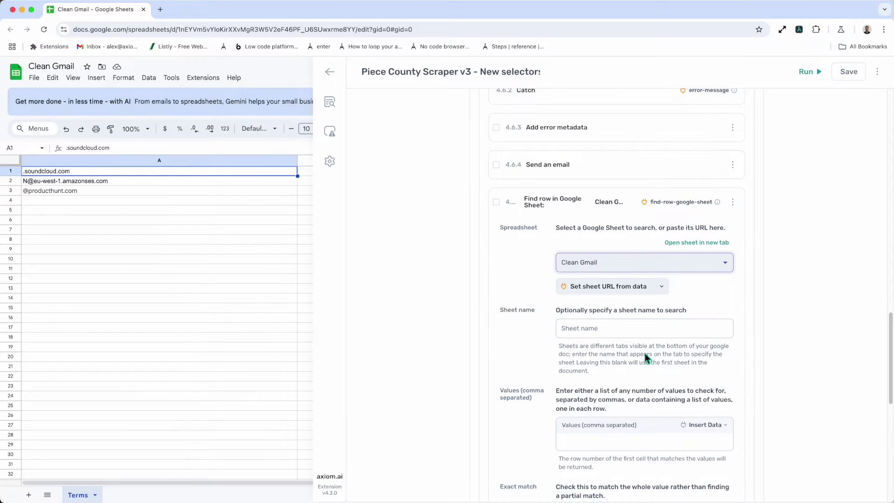
scroll(645, 355, "down", 3)
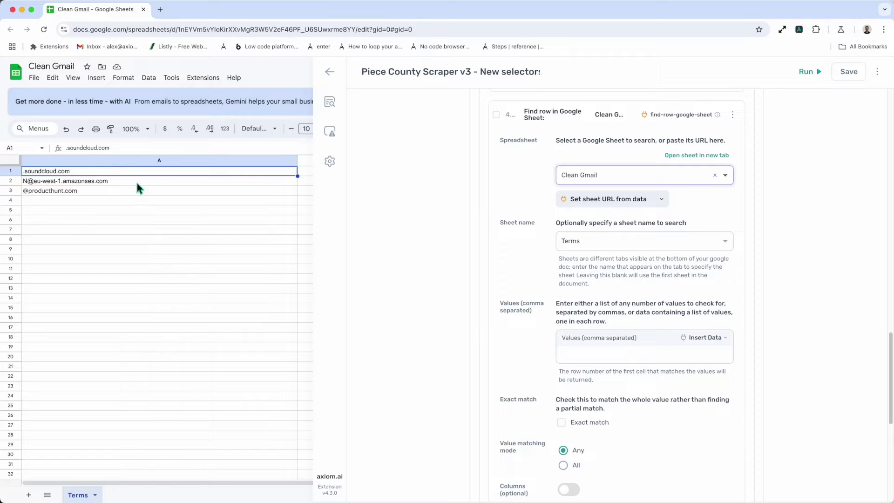
scroll(598, 336, "down", 1)
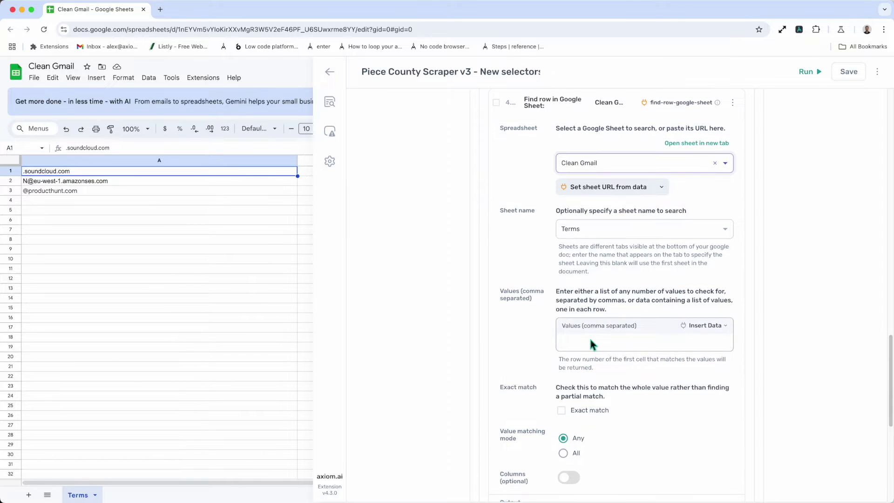
Set the Find row Values to 'Product', leaving Columns (optional) switched off.
left_click(584, 345)
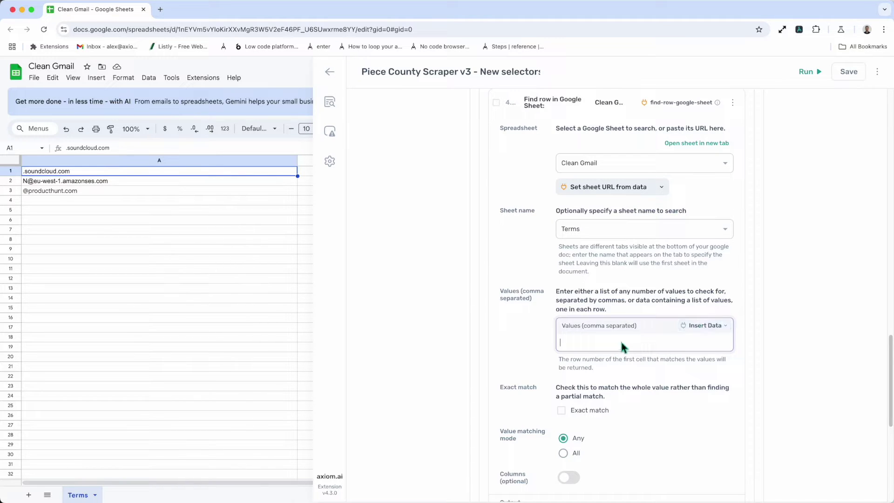
type("Product")
left_click(599, 364)
scroll(599, 381, "down", 3)
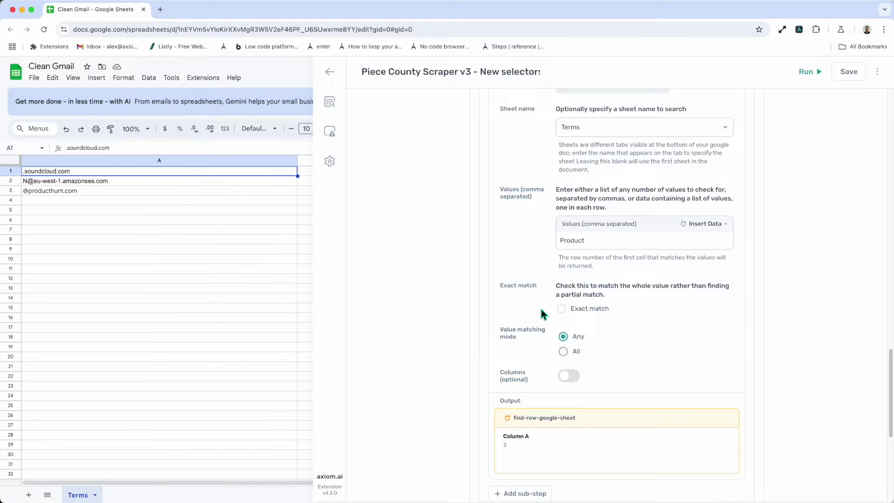
left_click(568, 374)
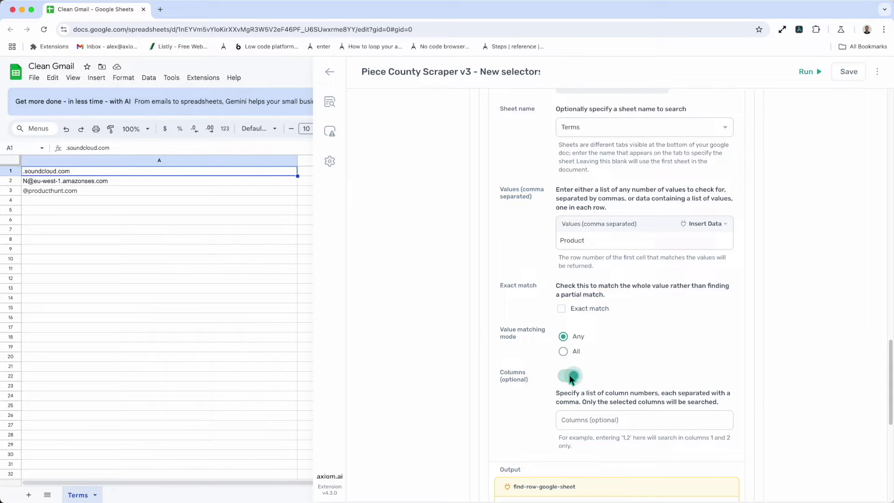
left_click(562, 375)
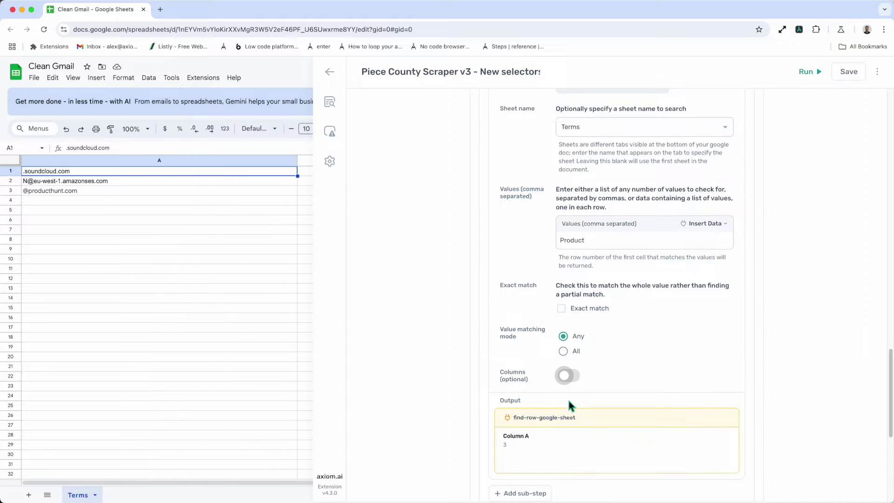
scroll(568, 398, "down", 2)
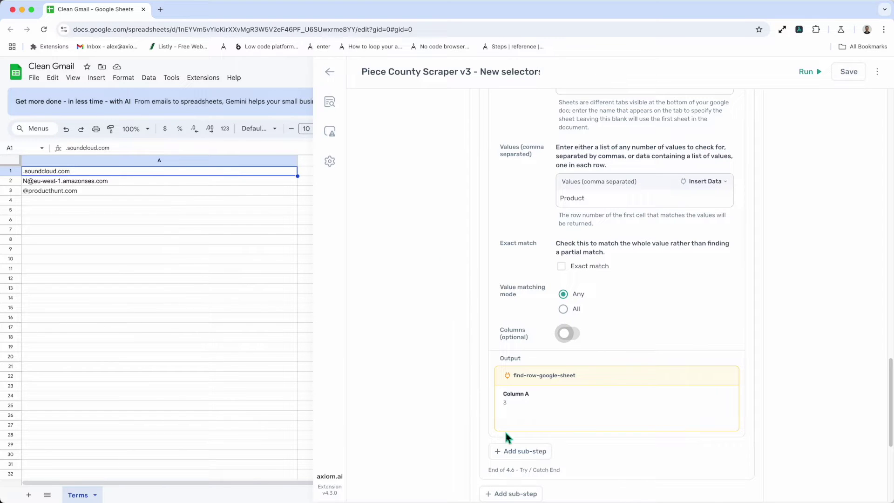
Add a trial Enter text sub-step that inserts the [find-row-google-sheet] result.
left_click(507, 451)
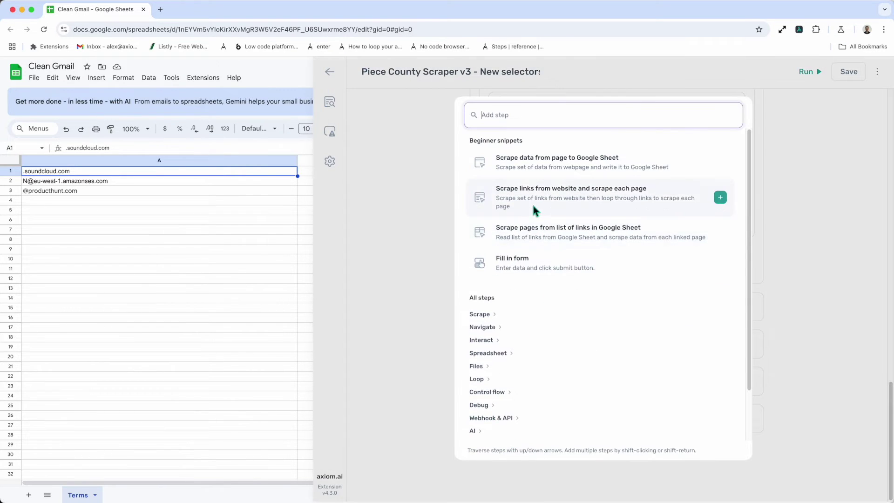
type("enter")
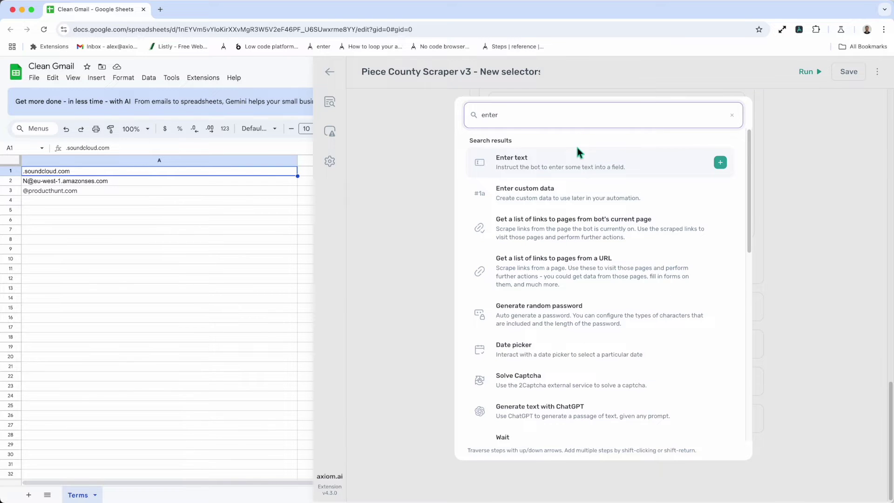
left_click(577, 149)
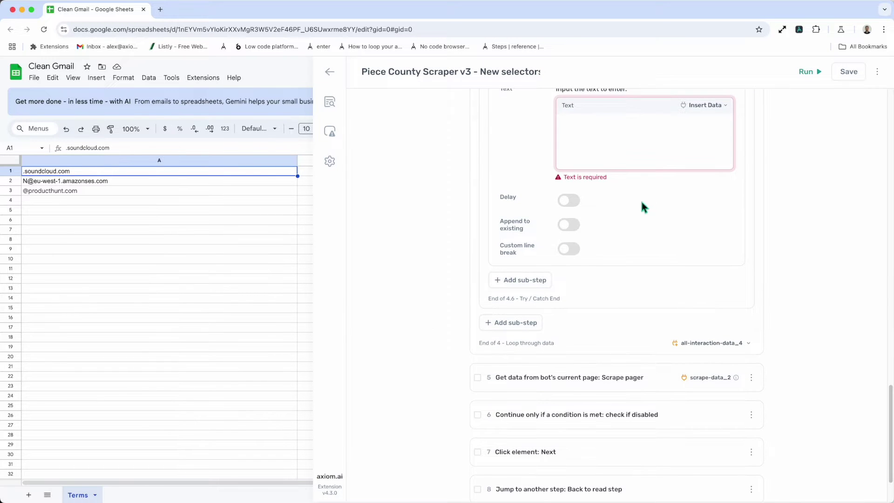
left_click(675, 154)
left_click(702, 103)
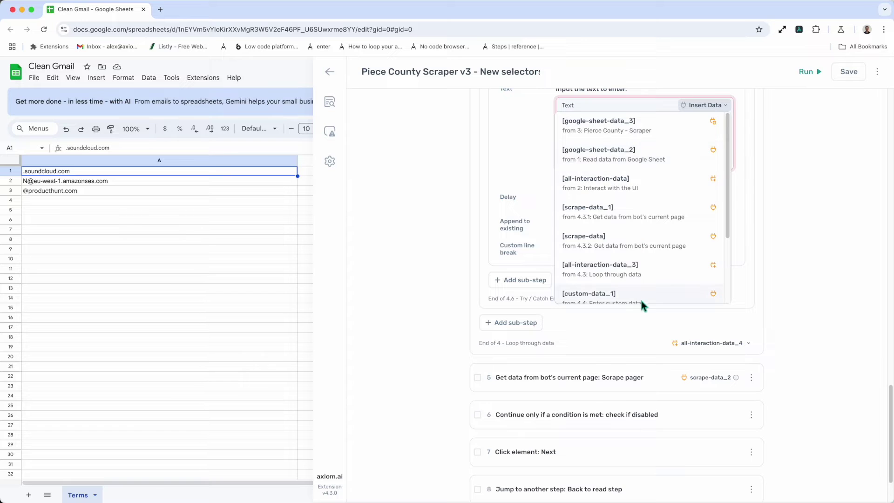
scroll(654, 275, "down", 3)
left_click(627, 288)
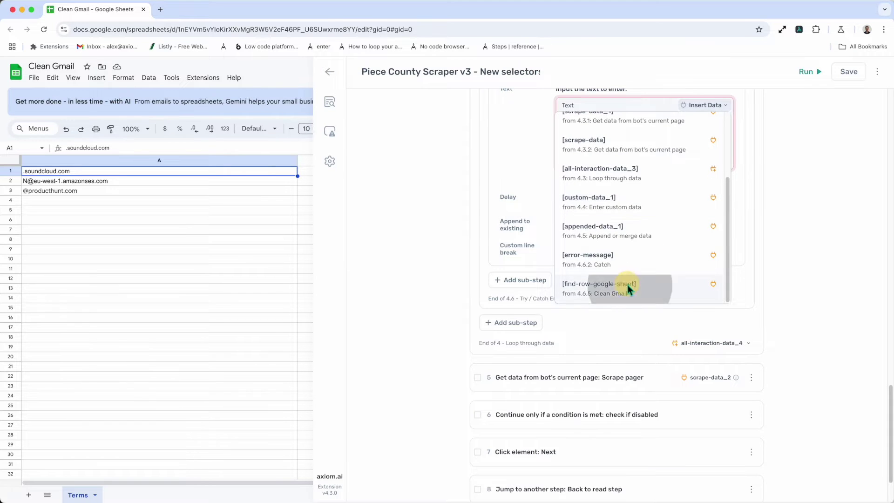
left_click(817, 121)
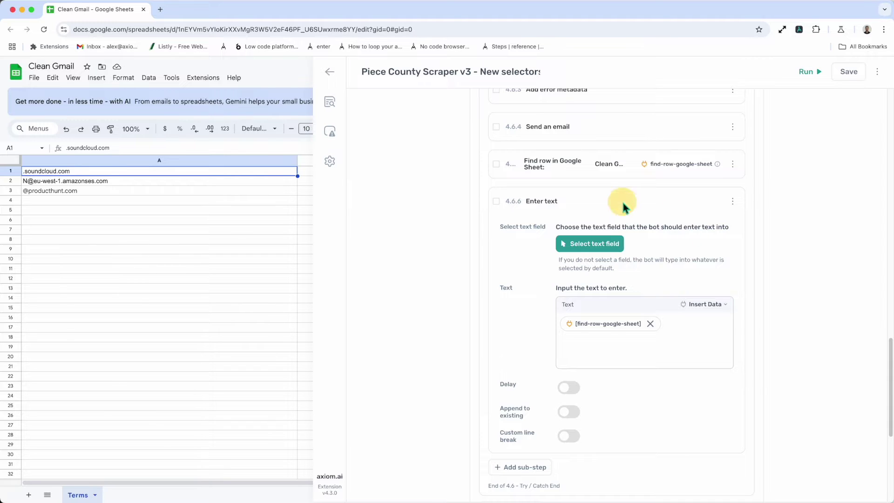
Delete the trial Enter text step from the Try / Catch block.
left_click(621, 199)
left_click(733, 201)
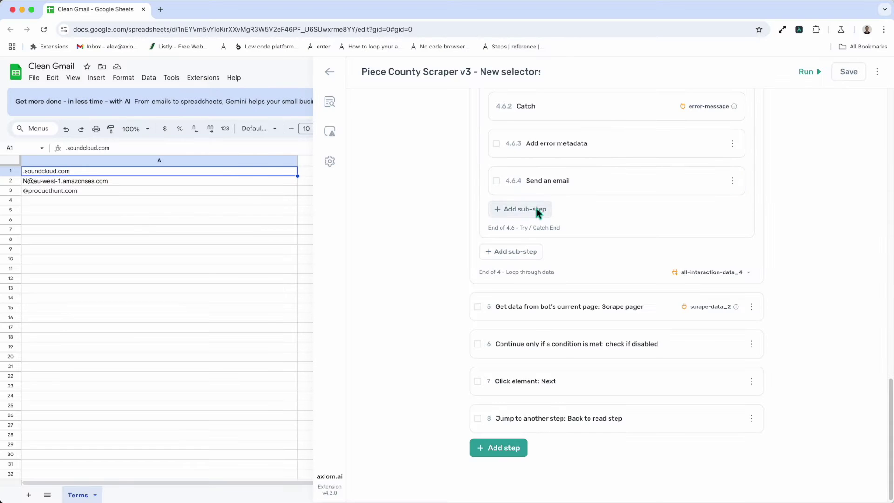
left_click(536, 209)
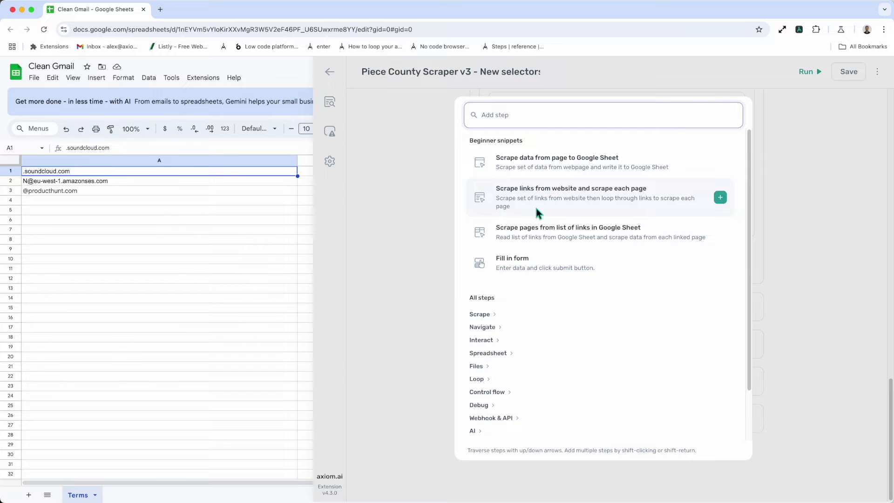
Add the Edit a row in a Google Sheet steps (Find row plus Write data).
type("Edit")
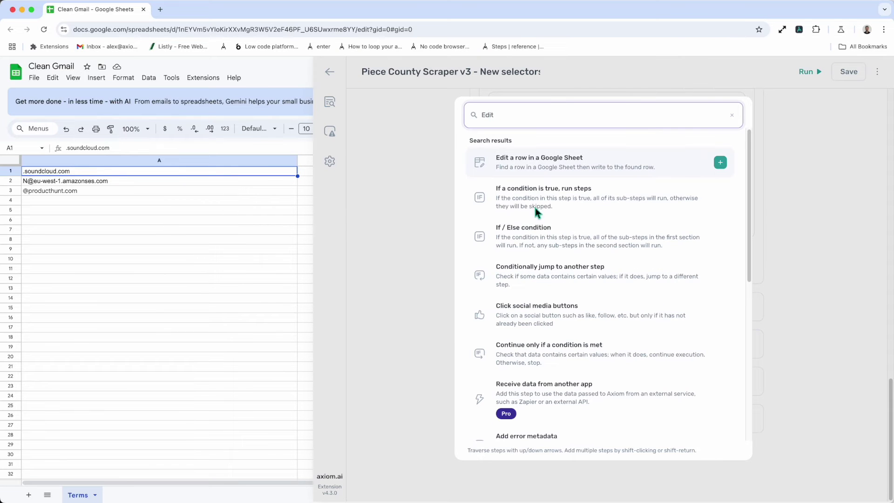
left_click(551, 165)
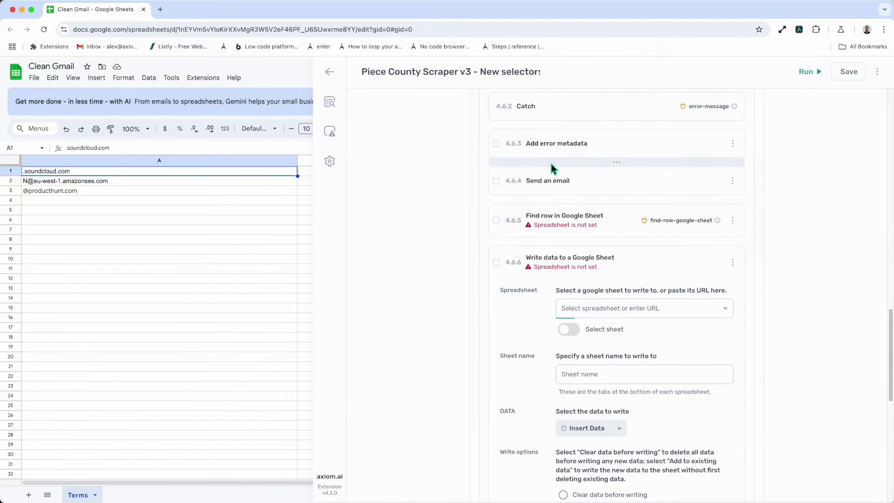
left_click(651, 262)
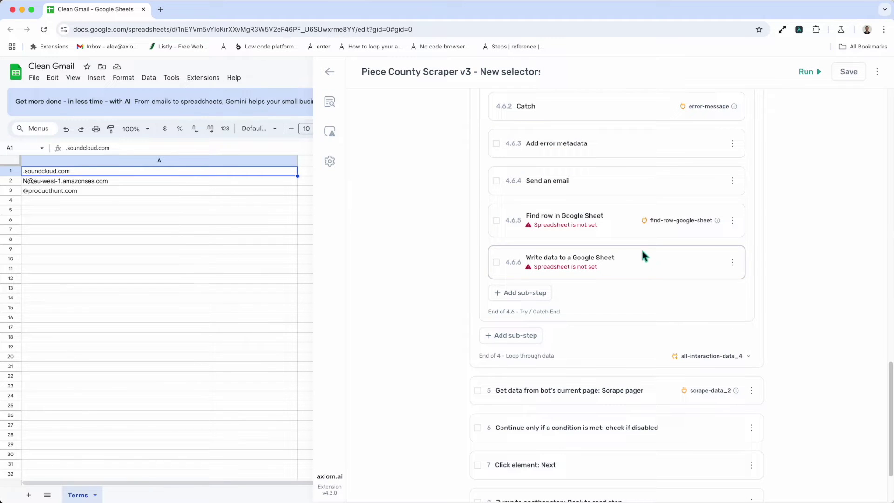
Set the Find row step to search the Clean Gmail Terms sheet for 'Prodyuct'.
left_click(610, 230)
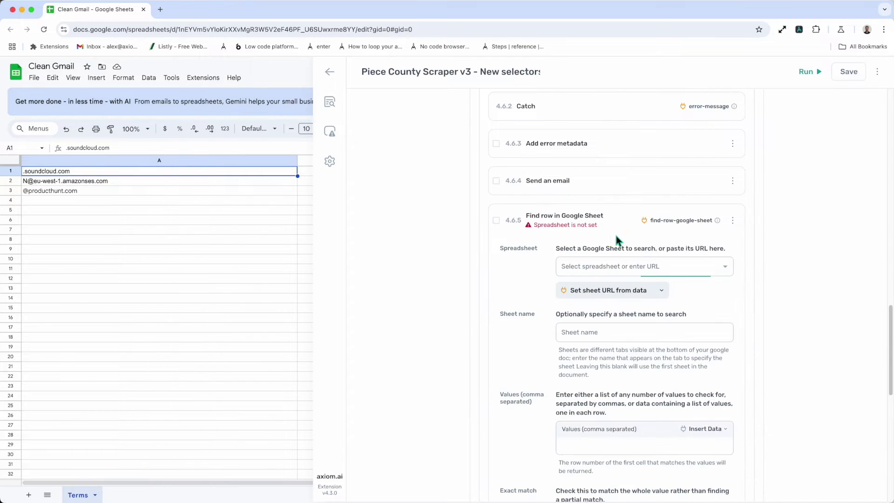
left_click(605, 263)
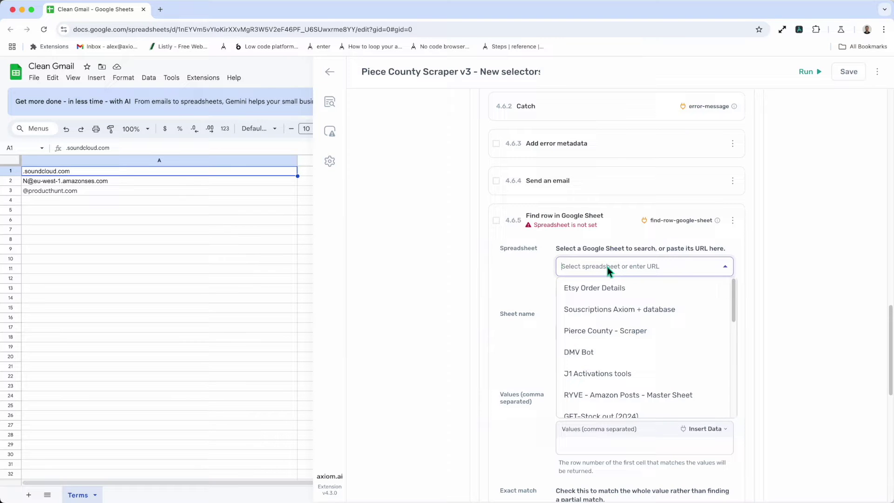
scroll(600, 354, "down", 5)
left_click(602, 325)
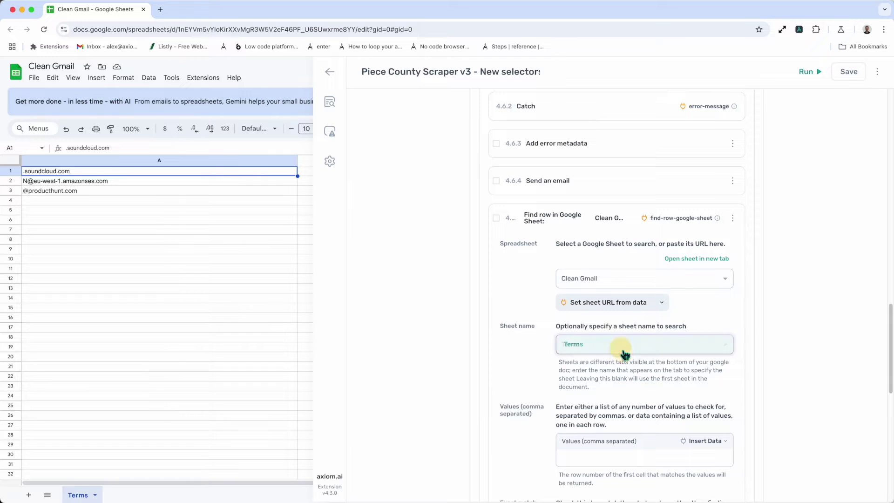
scroll(605, 425, "down", 2)
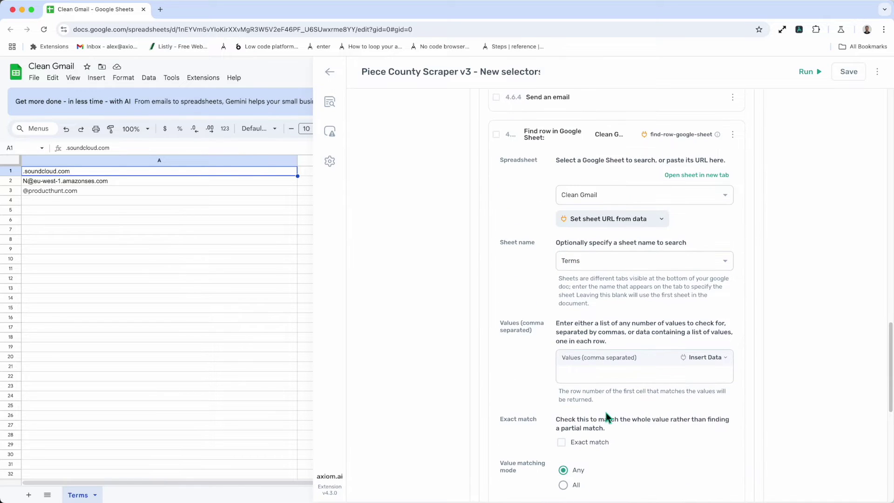
left_click(591, 376)
type("Prod")
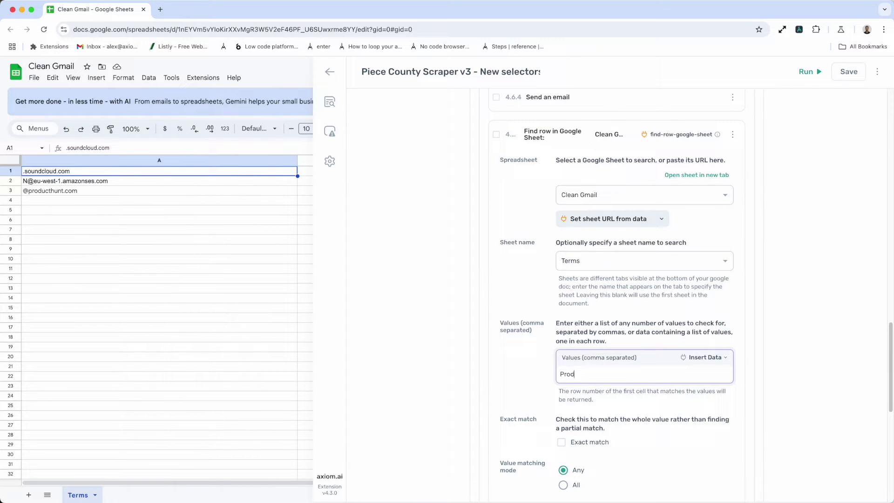
type("yuct")
scroll(595, 374, "down", 3)
scroll(659, 358, "down", 2)
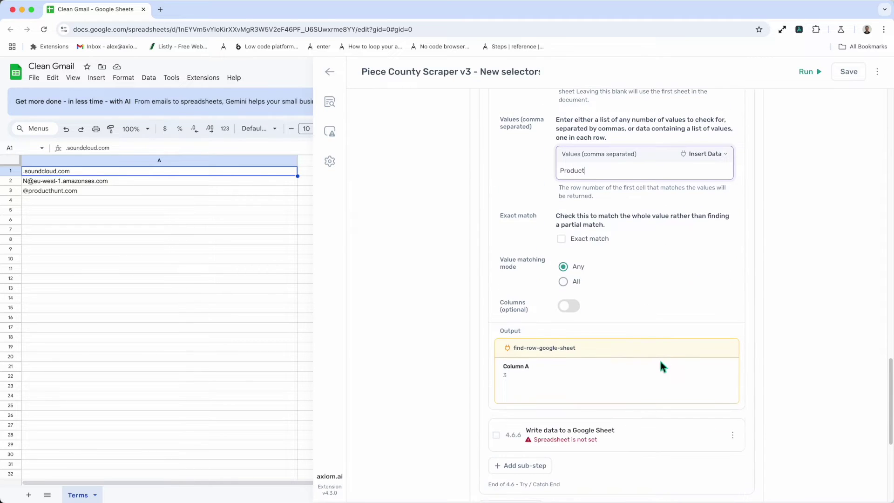
left_click(648, 424)
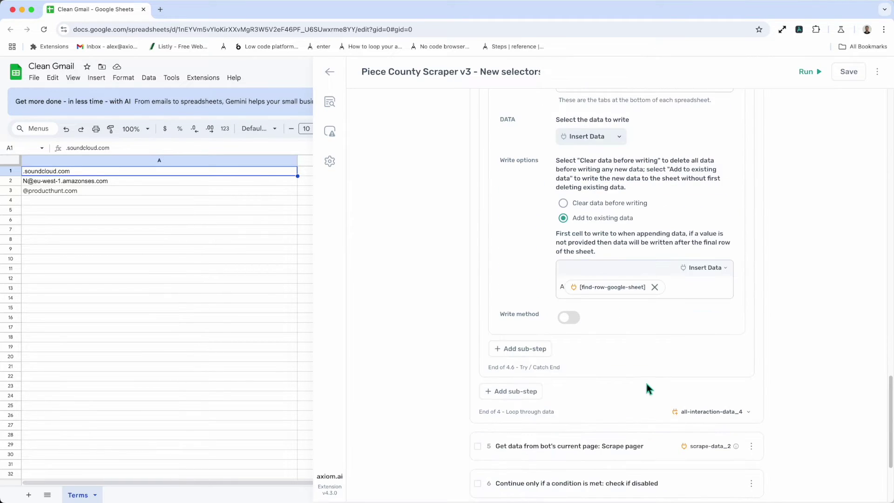
Choose Clean Gmail as the Write data spreadsheet, keeping Terms and Add to existing data.
scroll(650, 389, "up", 5)
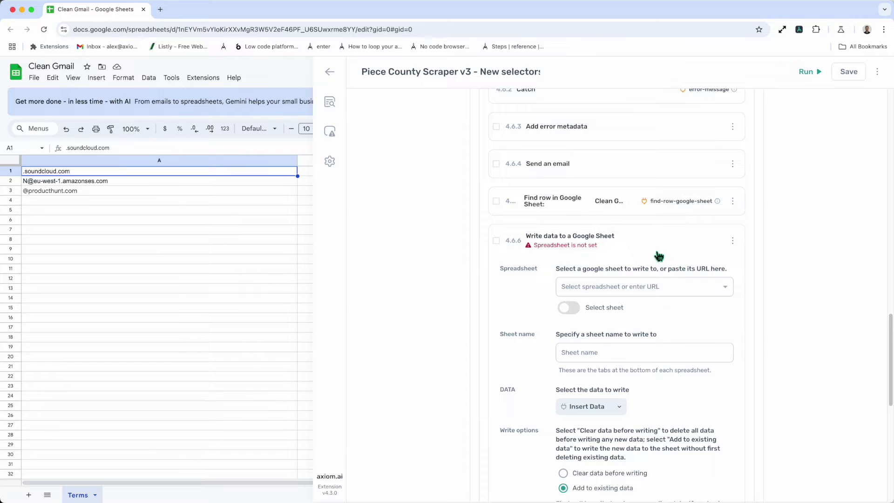
left_click(632, 287)
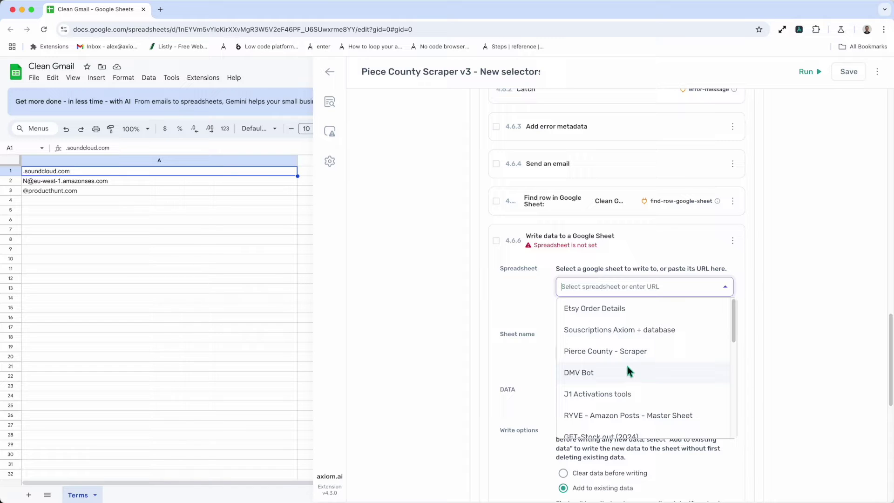
scroll(624, 370, "down", 3)
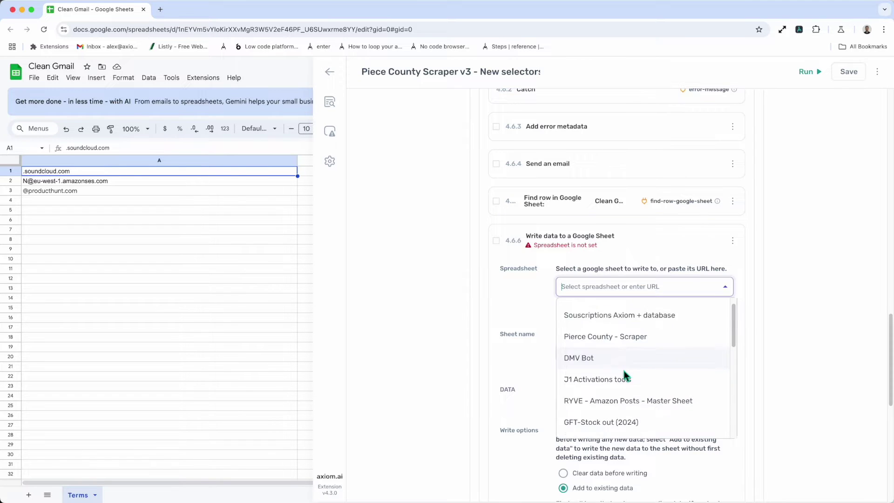
left_click(616, 381)
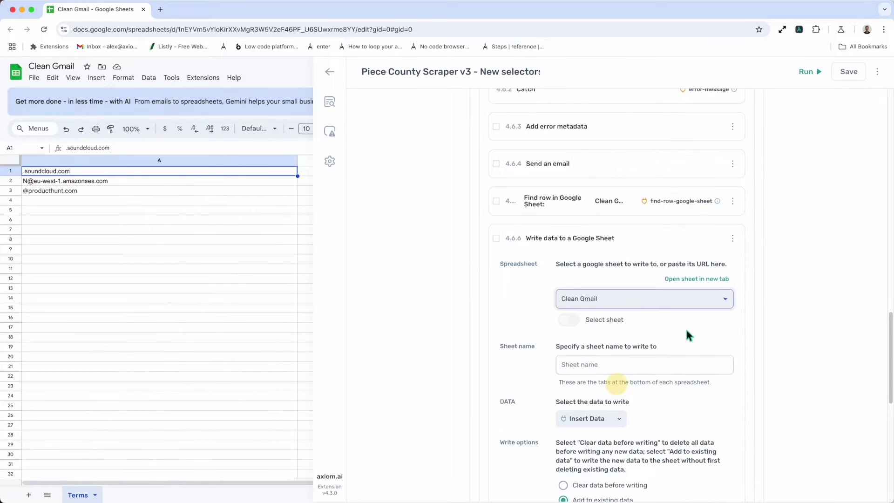
scroll(657, 342, "down", 2)
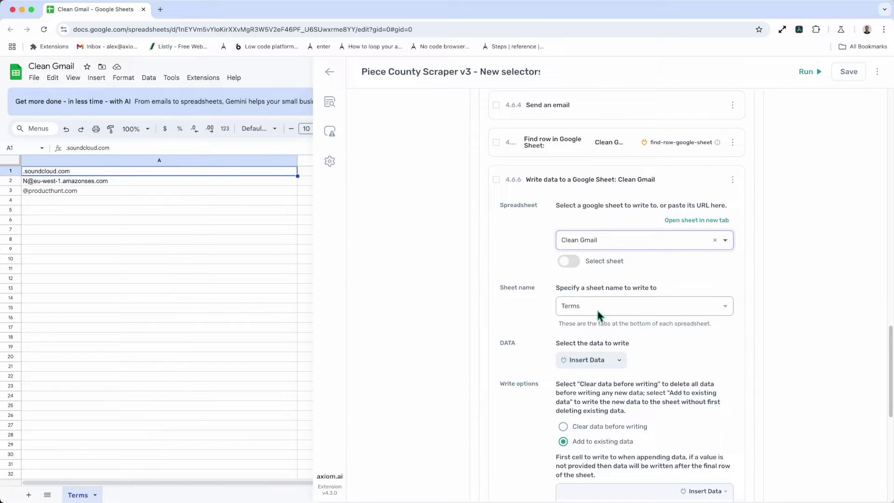
scroll(643, 339, "down", 2)
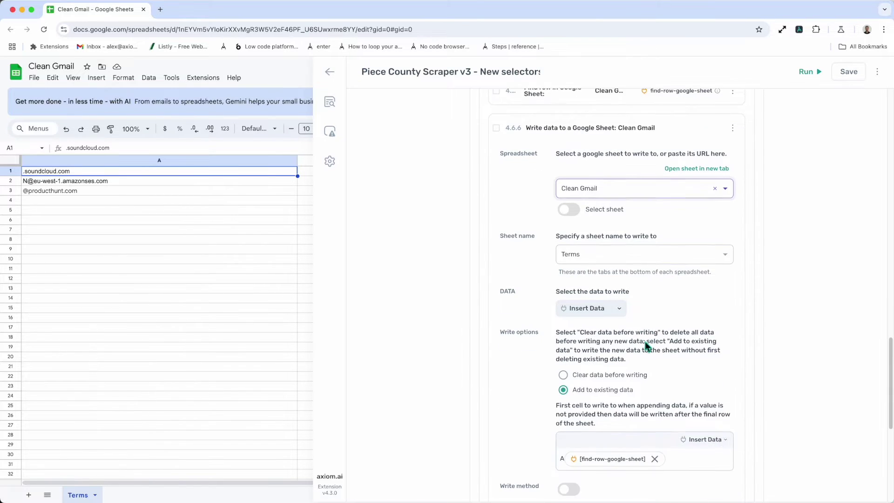
Insert [all-interaction-data] as the data the Write data step writes.
left_click(603, 311)
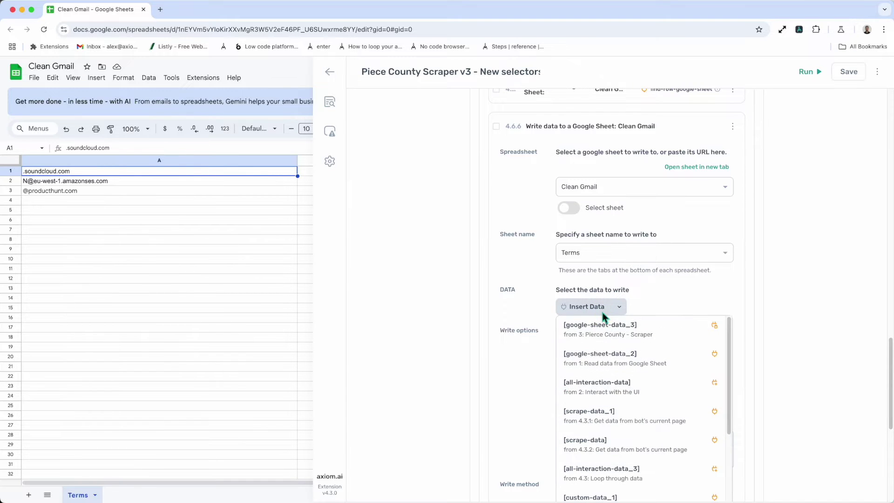
left_click(608, 392)
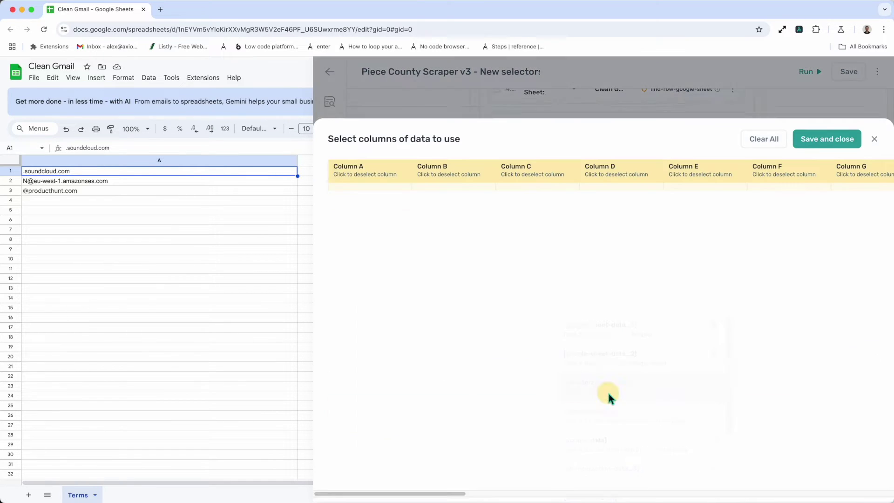
left_click(839, 122)
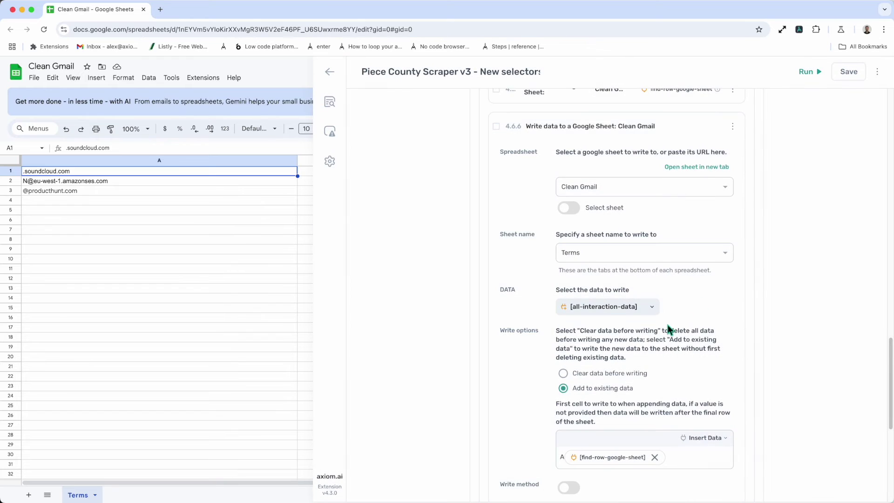
scroll(666, 322, "down", 4)
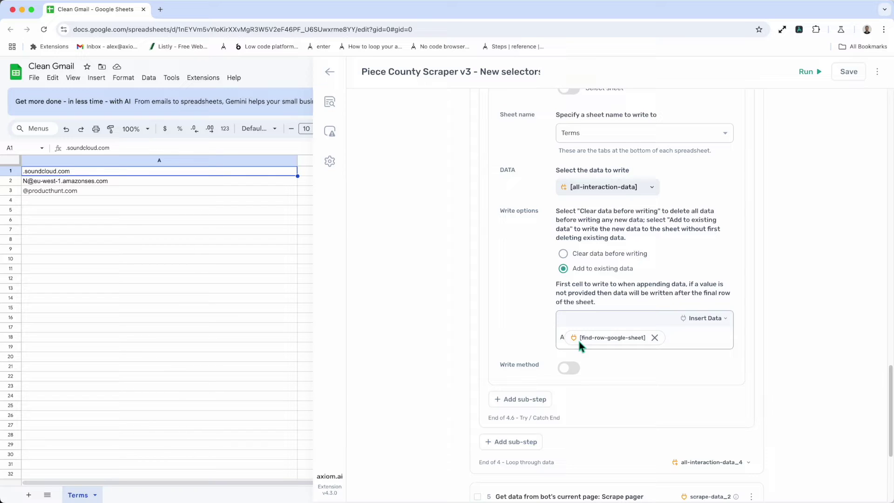
scroll(577, 340, "up", 5)
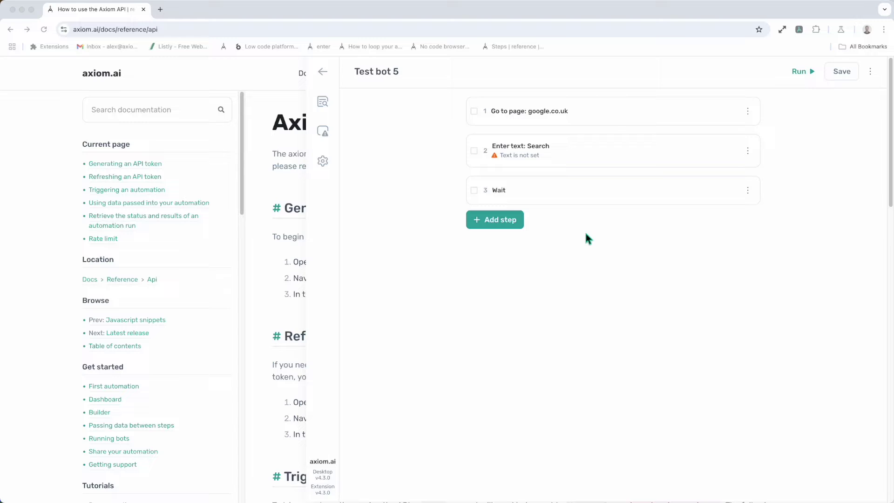
Insert a Receive data from another app step before step 1, highlight its trigger URL, and hide the builder.
left_click(606, 94)
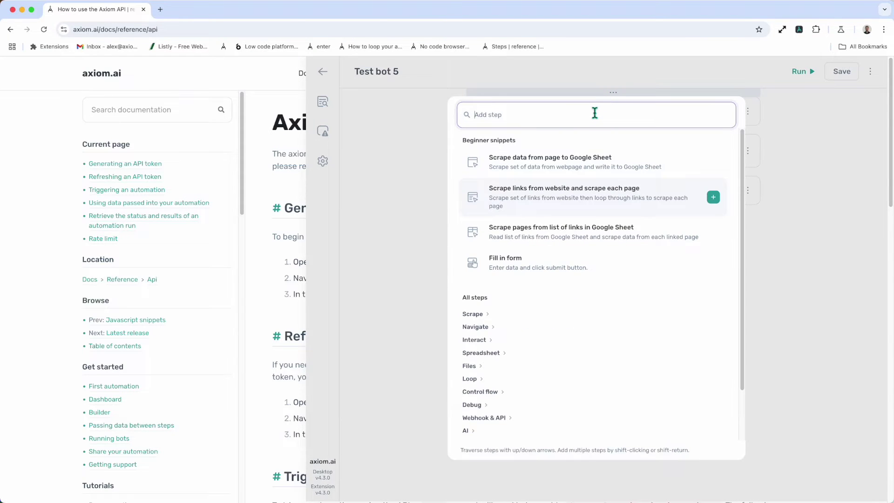
type("rec")
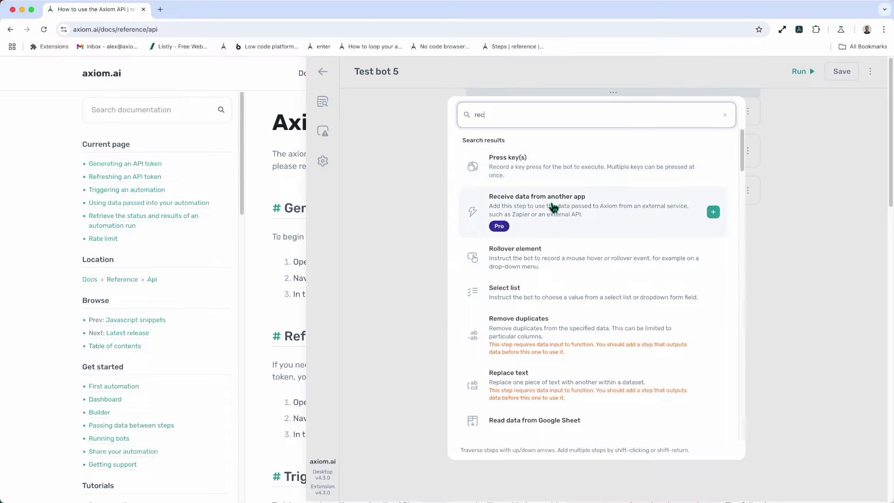
left_click(582, 219)
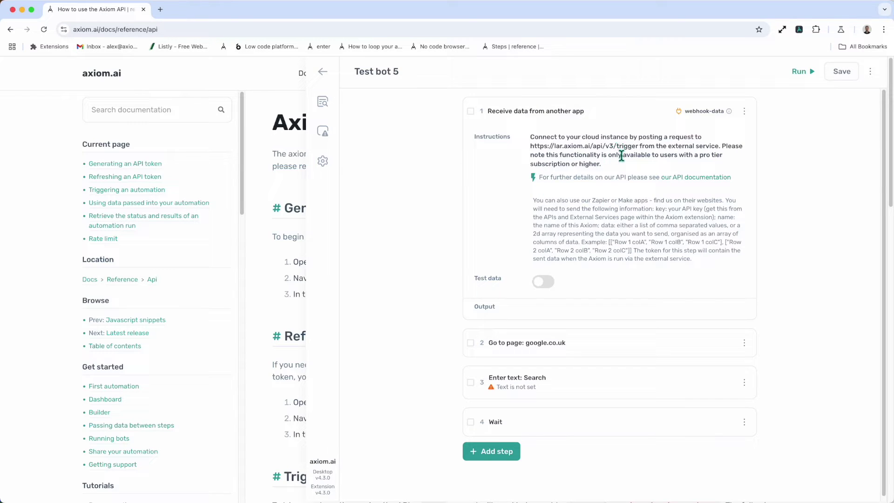
left_click_drag(638, 146, 529, 146)
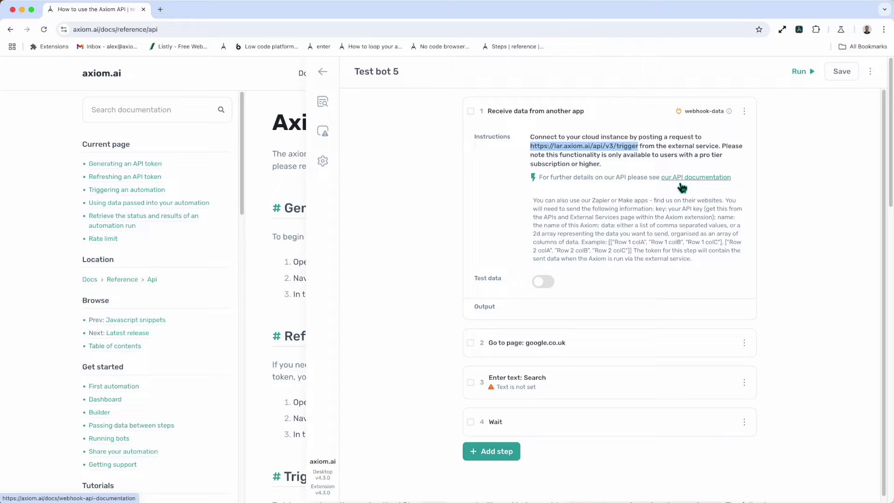
left_click(303, 65)
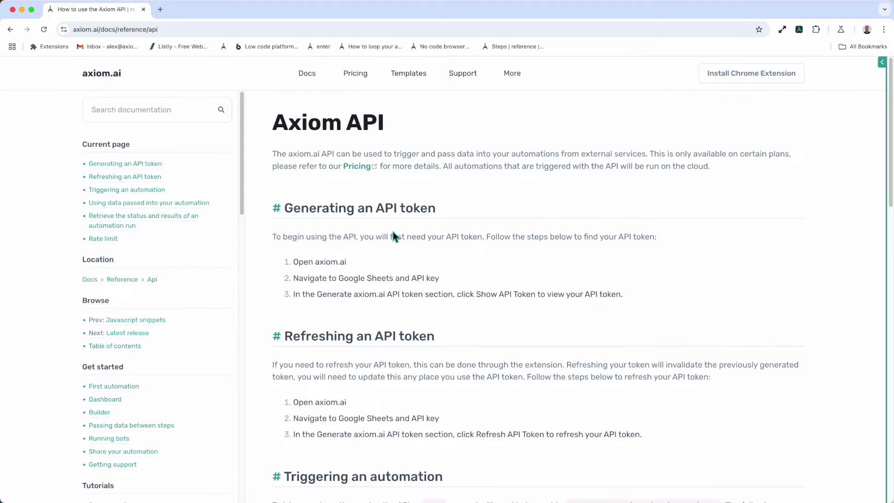
Highlight the example request's key line, API token placeholder, name line and data field.
scroll(393, 235, "down", 1)
scroll(393, 233, "down", 10)
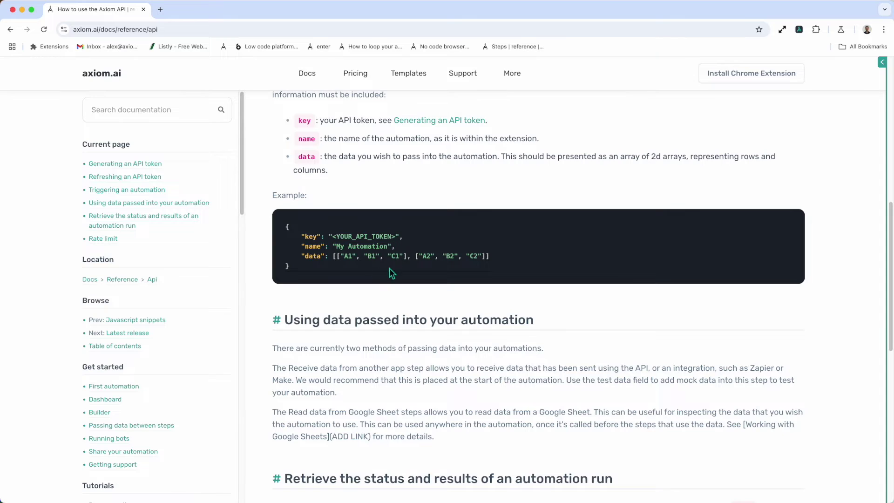
triple_click(379, 237)
left_click_drag(396, 237, 332, 239)
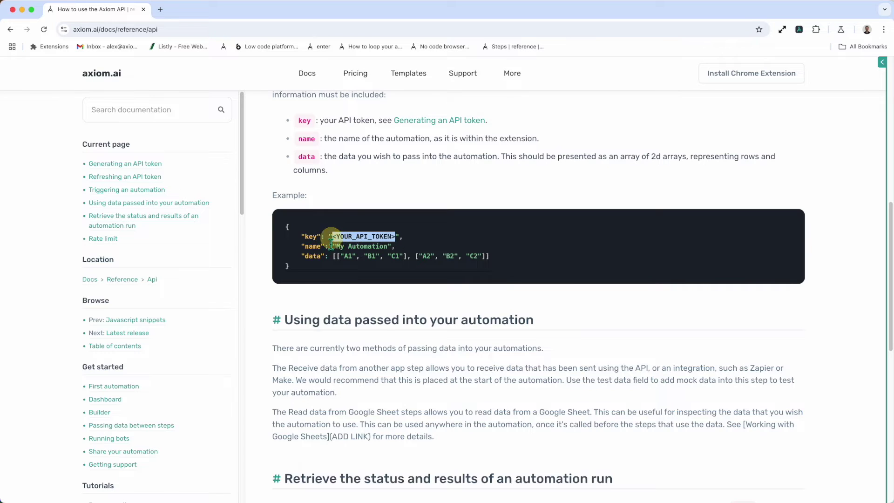
triple_click(314, 250)
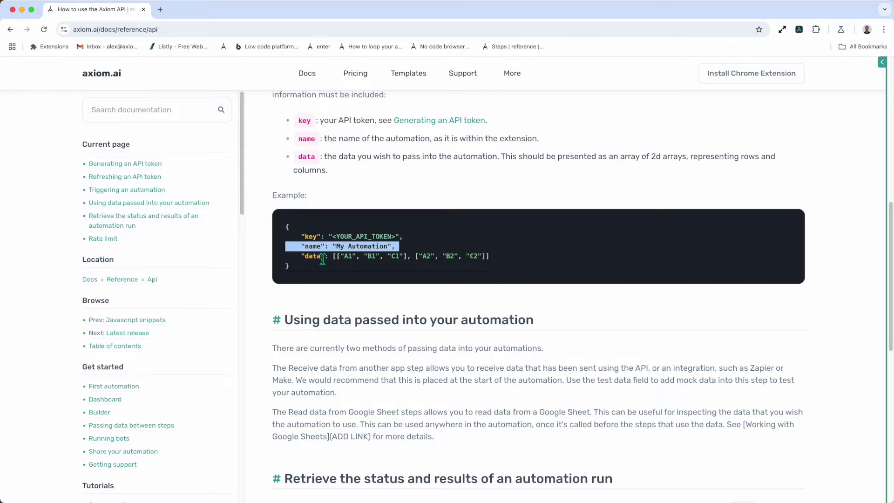
triple_click(323, 260)
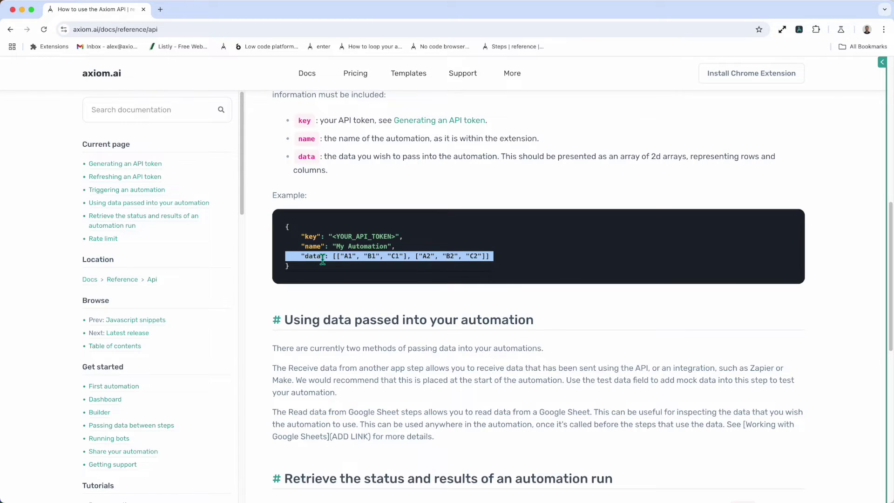
left_click(322, 259)
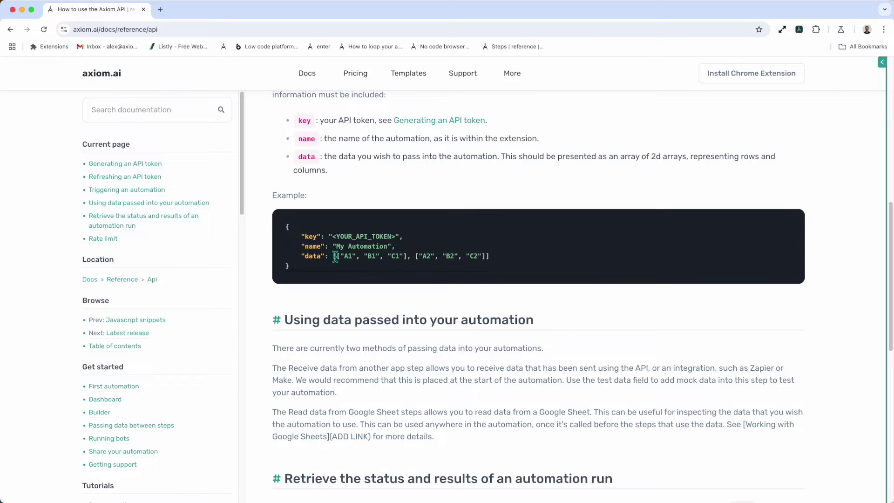
left_click_drag(332, 256, 443, 248)
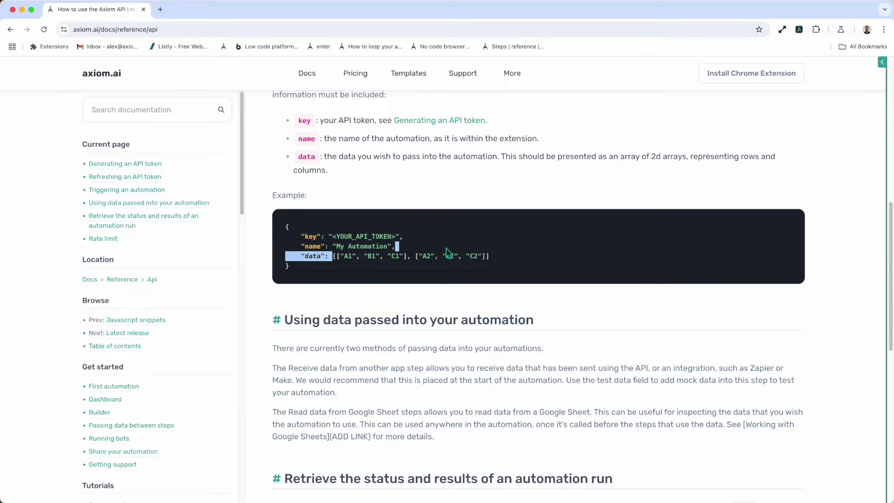
Clear the highlight, return to the top of the docs, and reopen the Test bot 5 builder.
left_click(670, 212)
scroll(670, 211, "up", 5)
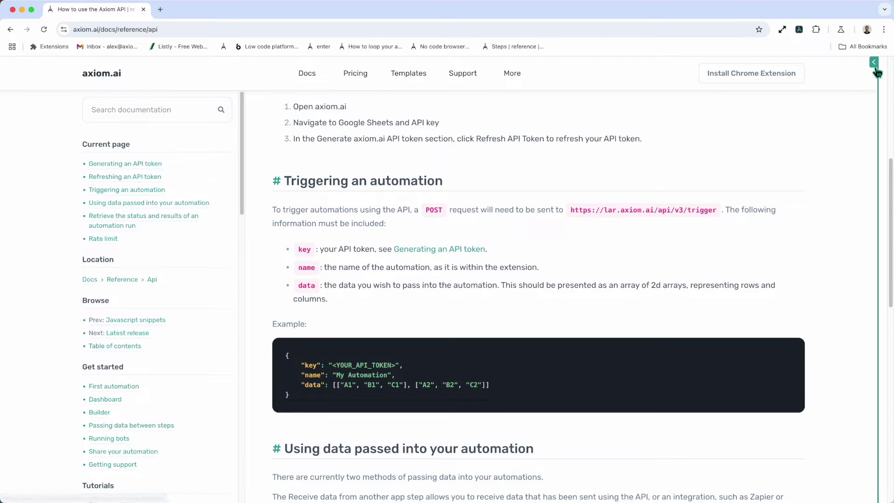
left_click(876, 69)
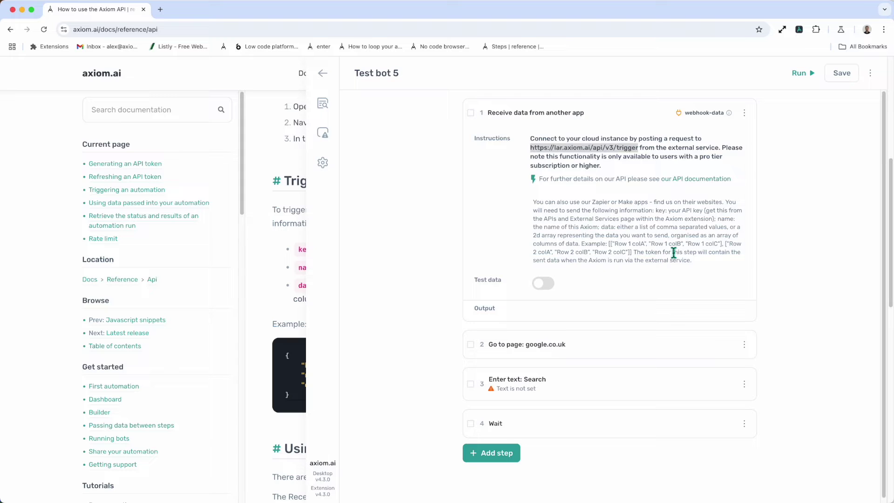
Save Test bot 5 and reveal the account's API token under Google Sheets and API key settings.
left_click(322, 73)
left_click(686, 314)
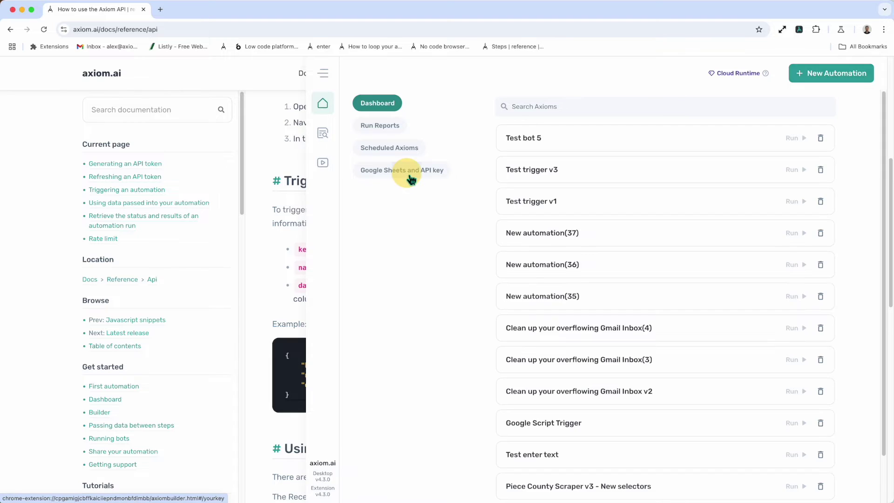
left_click(409, 170)
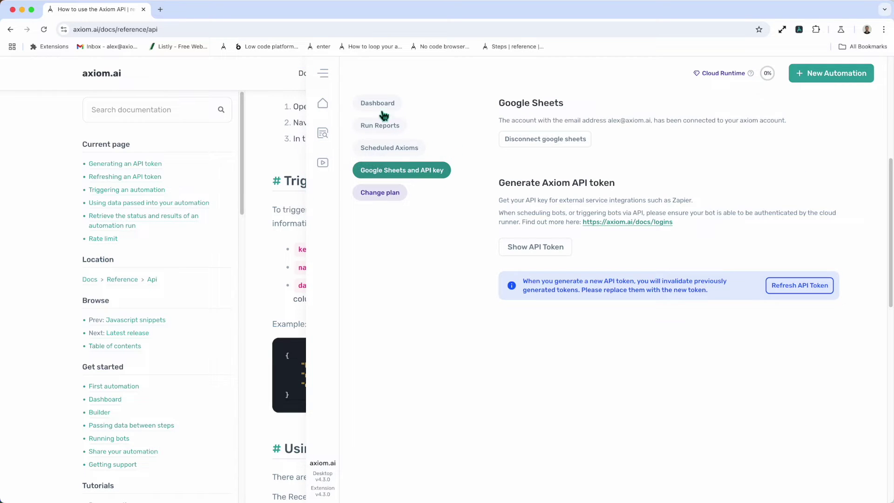
left_click(533, 254)
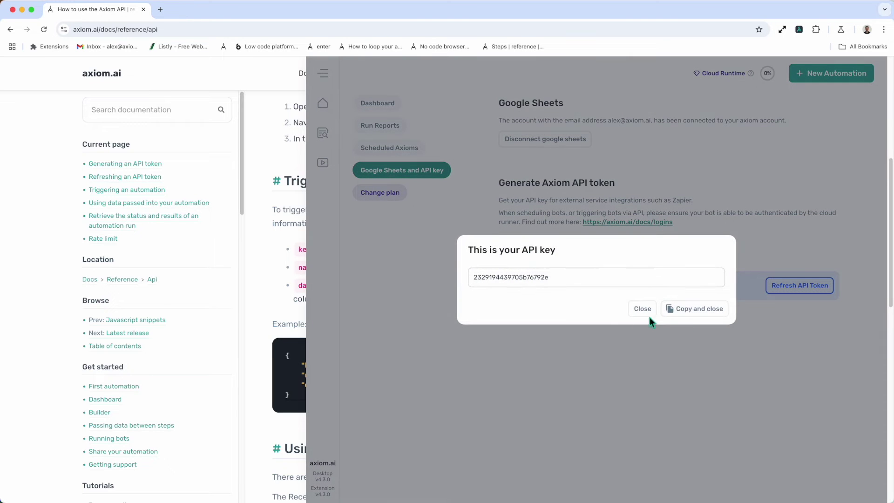
Close the API key window and reopen Test bot 5 from the automations list.
left_click(641, 308)
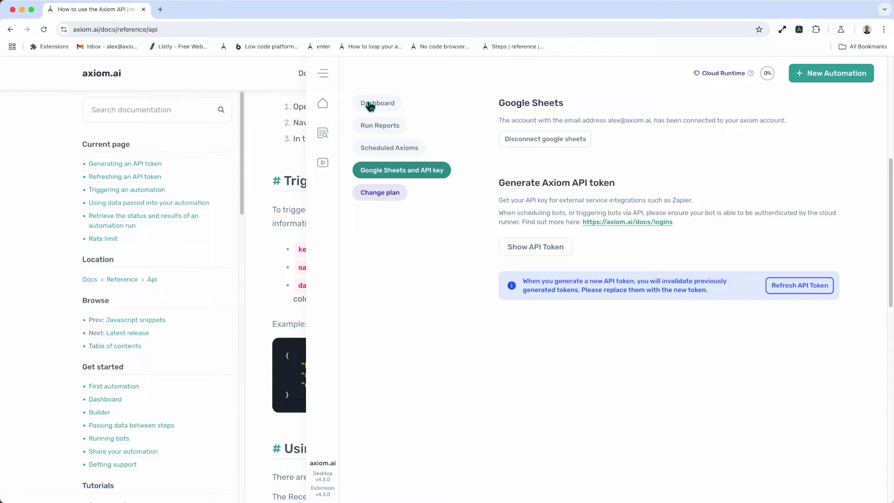
left_click(365, 101)
left_click(606, 134)
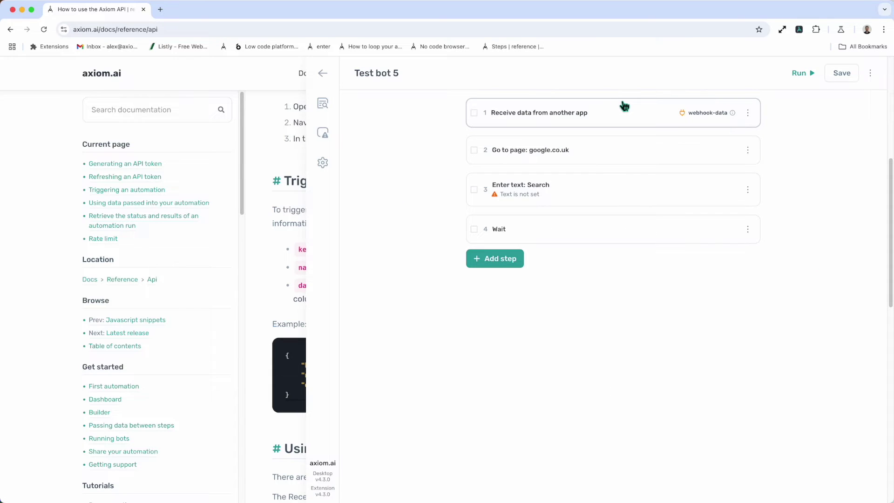
Switch on Test data for step 1 and paste in the example 2D array.
left_click(616, 113)
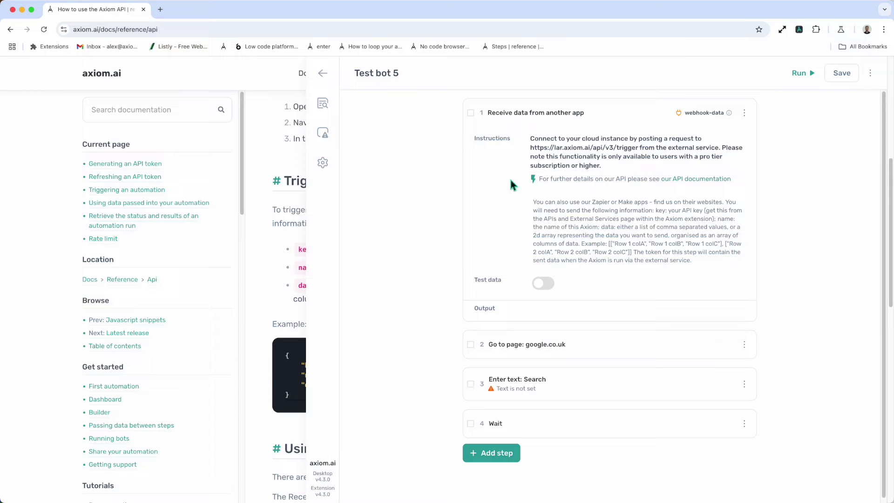
left_click(540, 284)
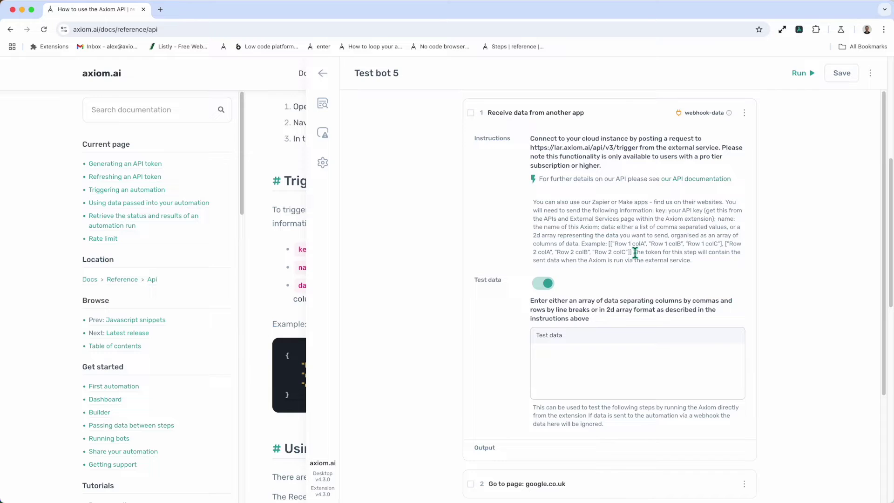
mouse_move(612, 243)
left_mouse_down()
mouse_move(632, 251)
mouse_move(609, 244)
left_mouse_up()
key("cmd+c")
left_click(634, 256)
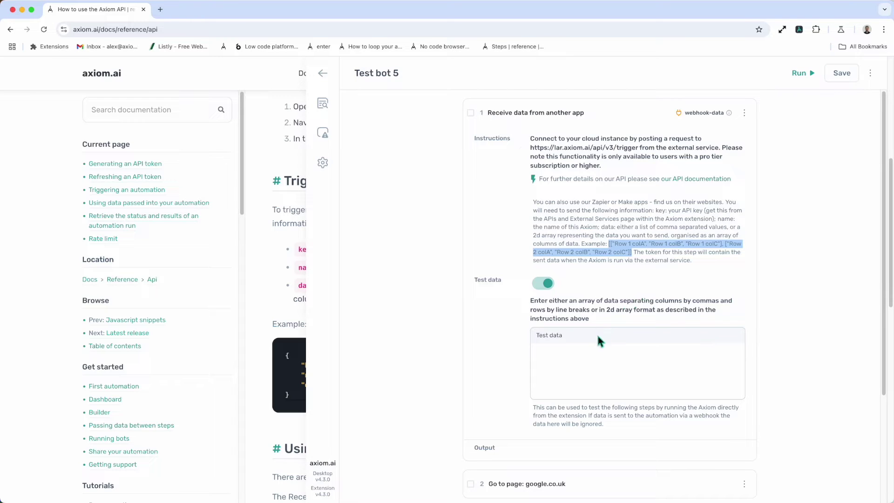
left_click(608, 345)
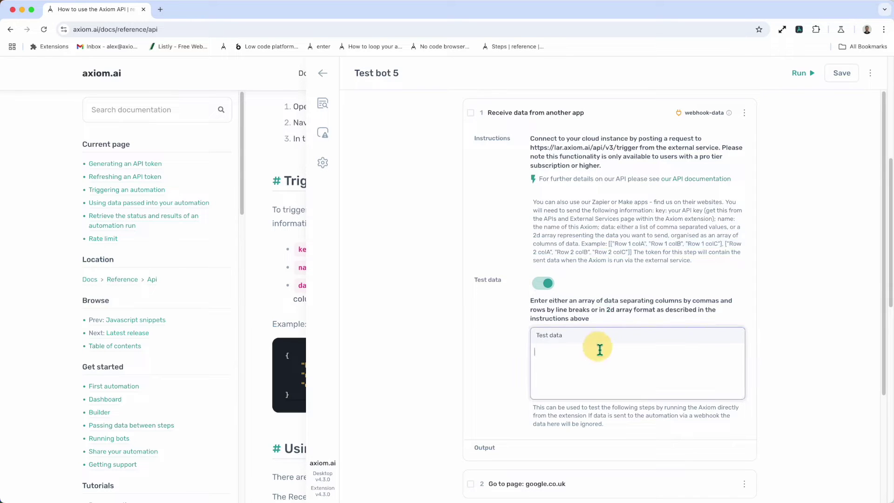
key("cmd+v")
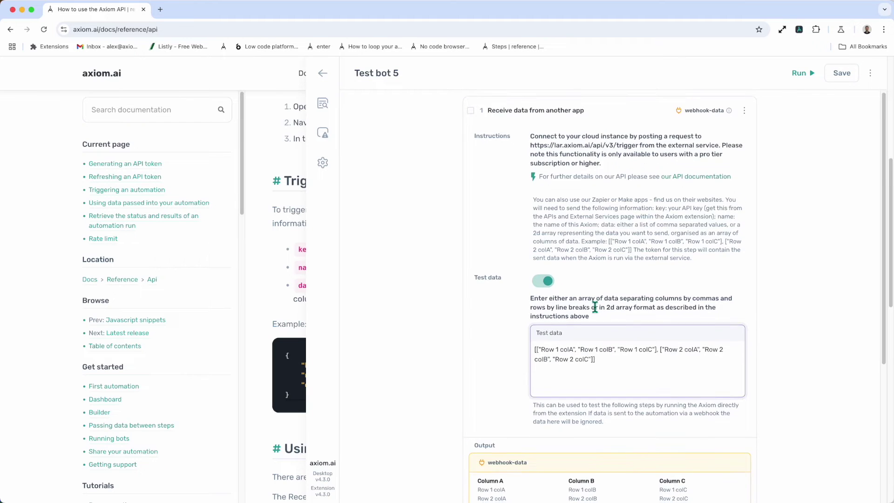
scroll(594, 309, "down", 3)
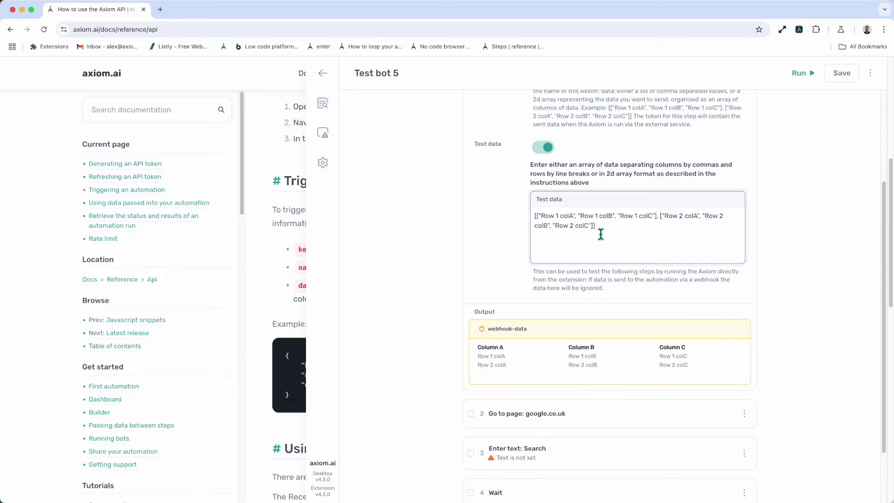
scroll(599, 233, "up", 1)
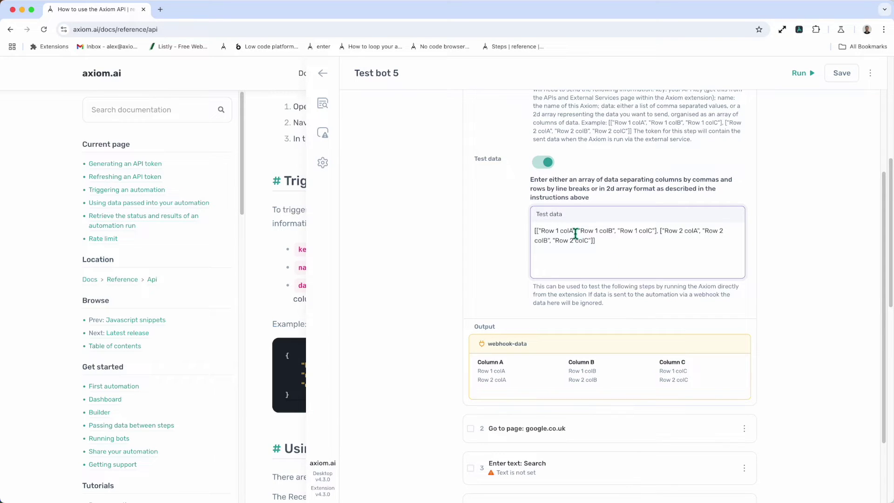
Replace the Row 1 colA value in the test data with an e-mail address.
left_click_drag(573, 233, 539, 233)
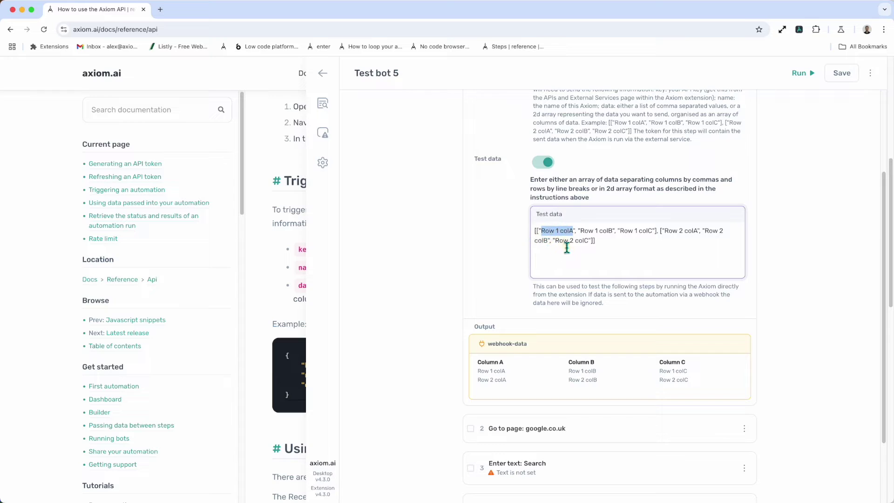
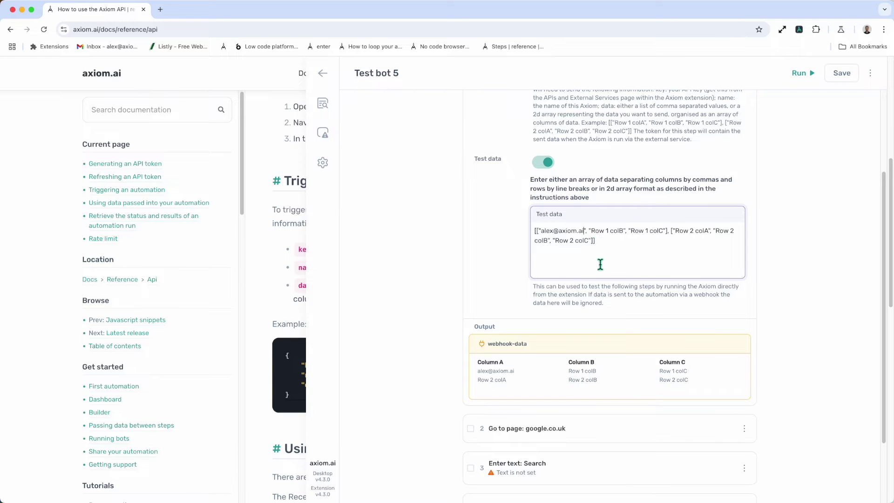
scroll(598, 274, "up", 2)
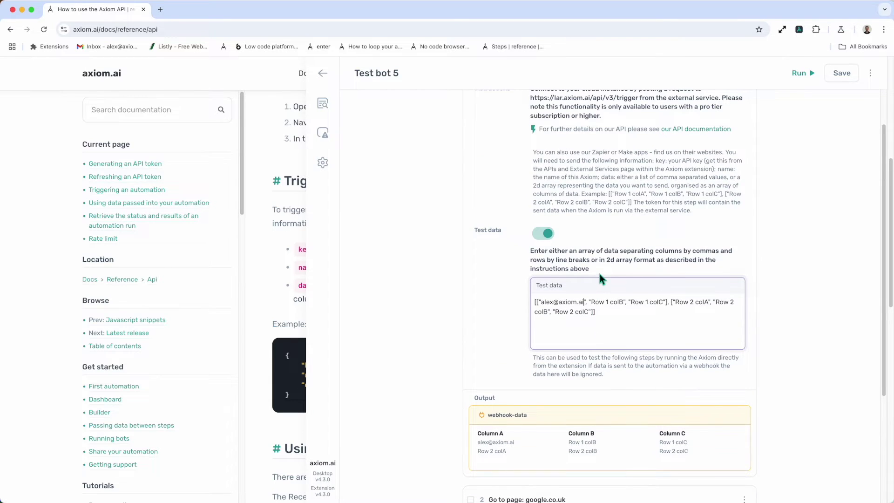
scroll(611, 260, "up", 2)
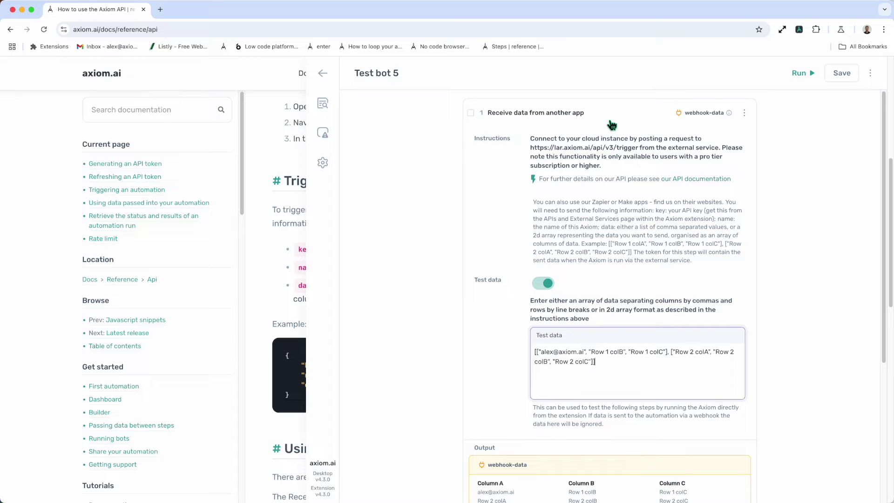
scroll(535, 385, "down", 3)
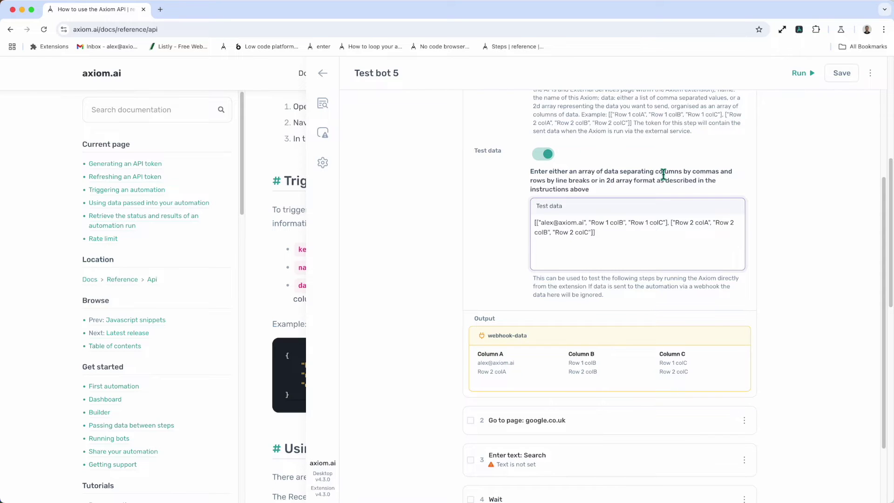
scroll(577, 354, "down", 2)
Set Enter text: Search to type step 1's [webhook-data] with all columns, then collapse it.
left_click(636, 381)
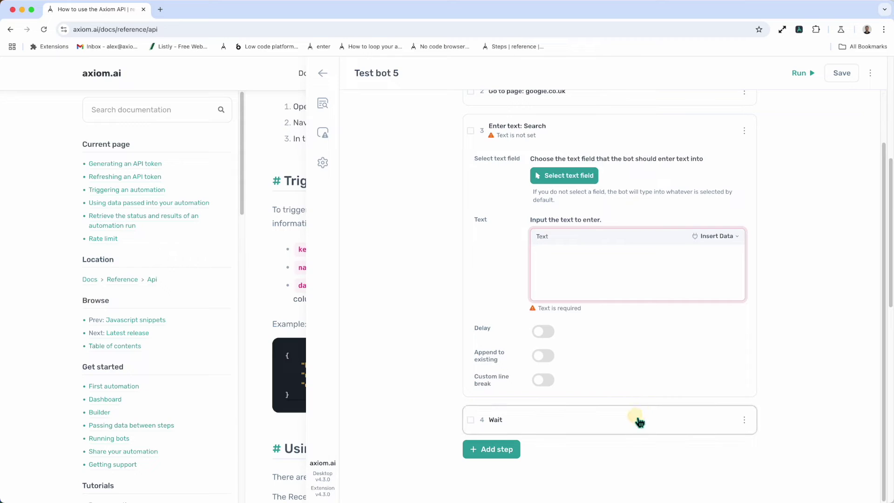
left_click(712, 236)
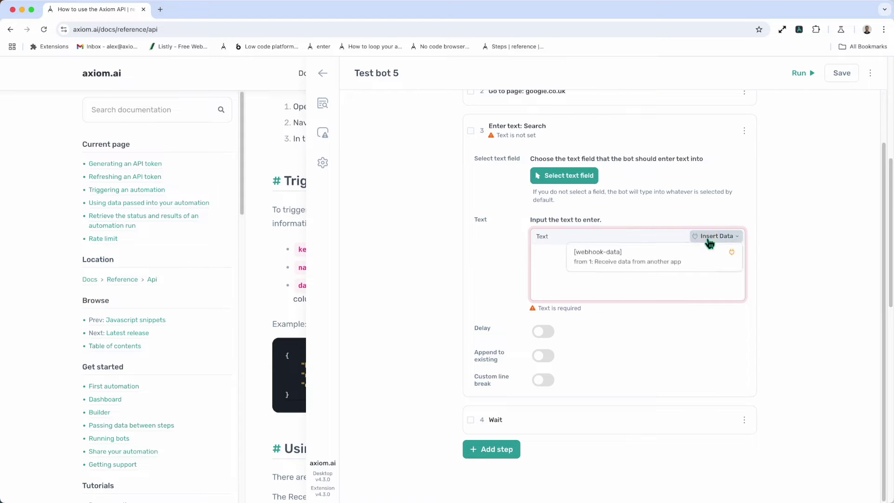
left_click(670, 260)
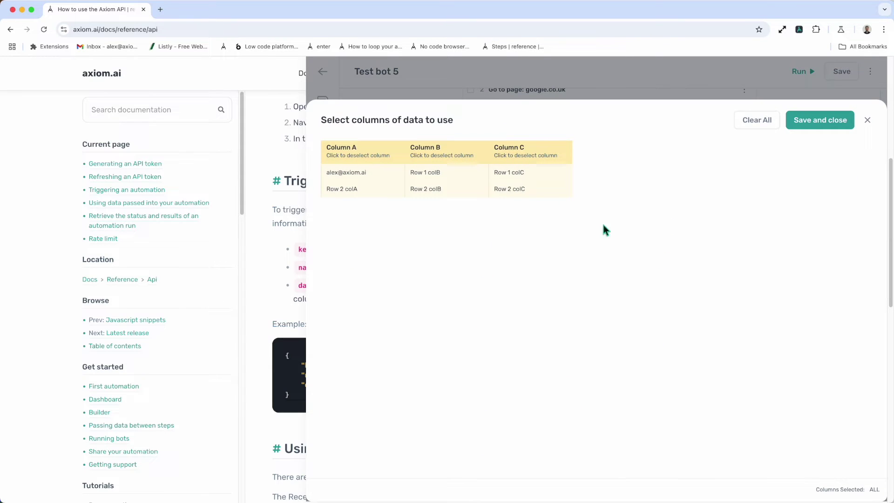
left_click(810, 125)
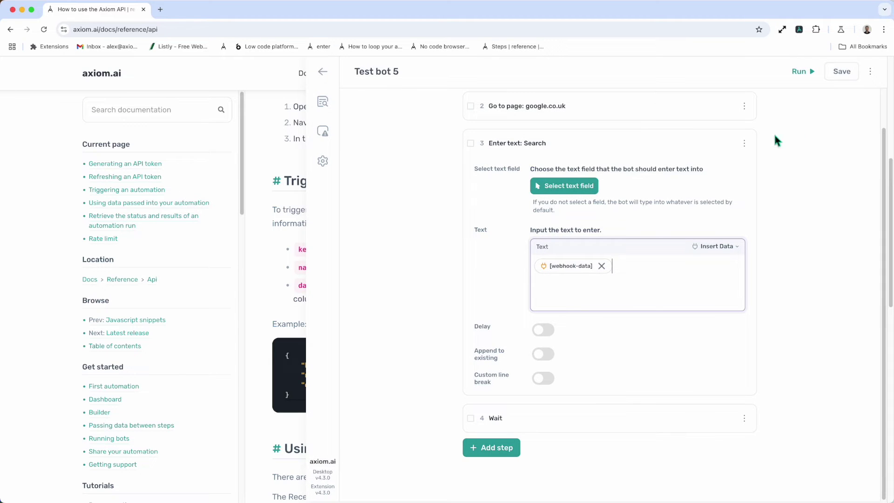
left_click(624, 140)
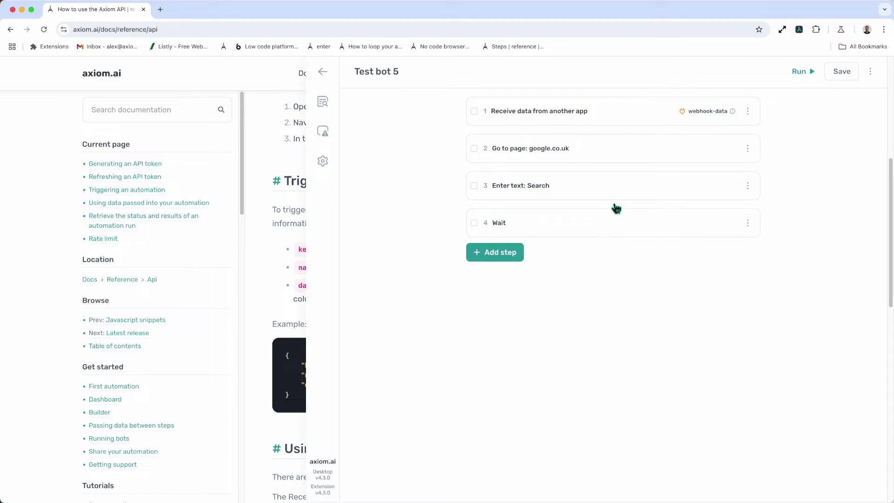
Review step 1's test data, then exit Test bot 5 choosing Don't save.
left_click(634, 118)
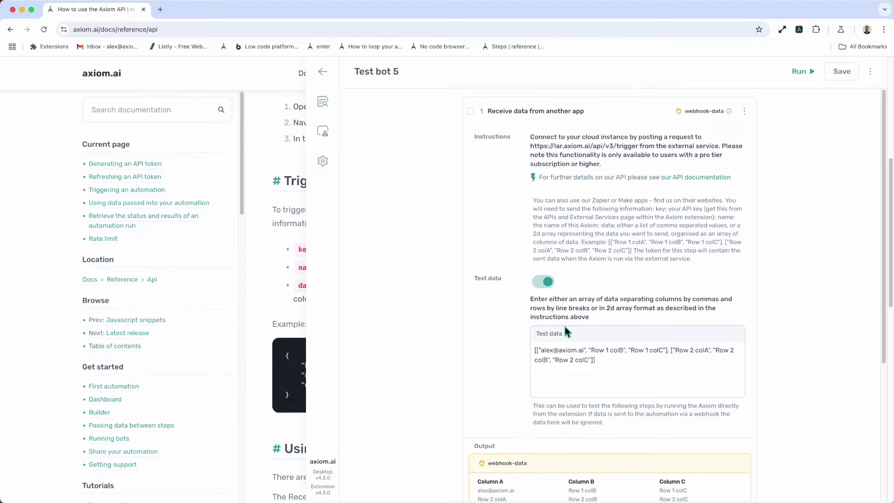
scroll(565, 330, "down", 2)
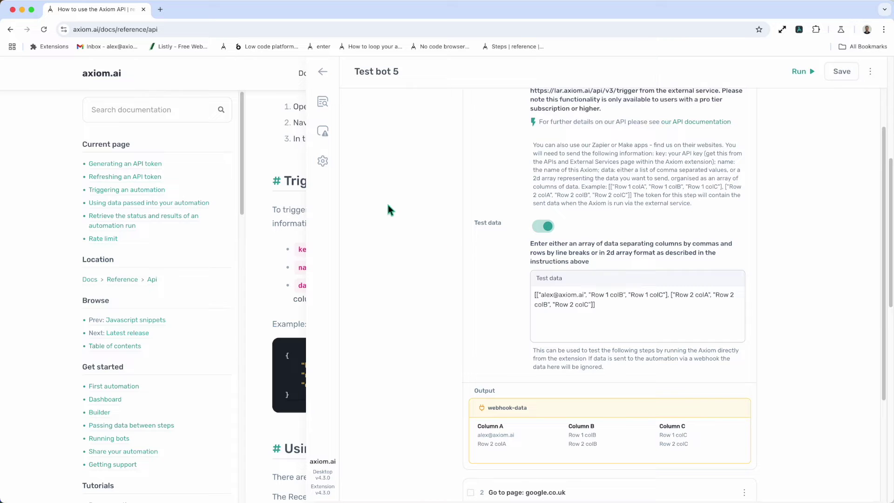
left_click(322, 71)
left_click(640, 312)
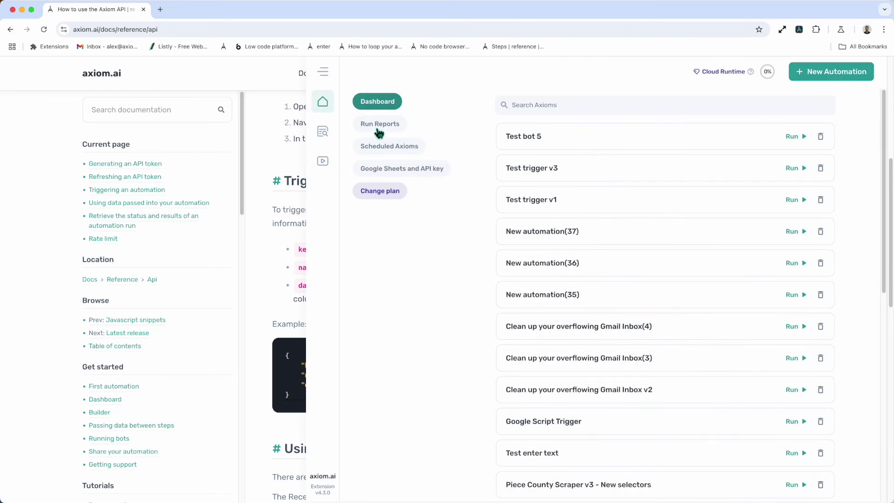
Open the Run Reports list from the Axiom.ai dashboard.
left_click(378, 129)
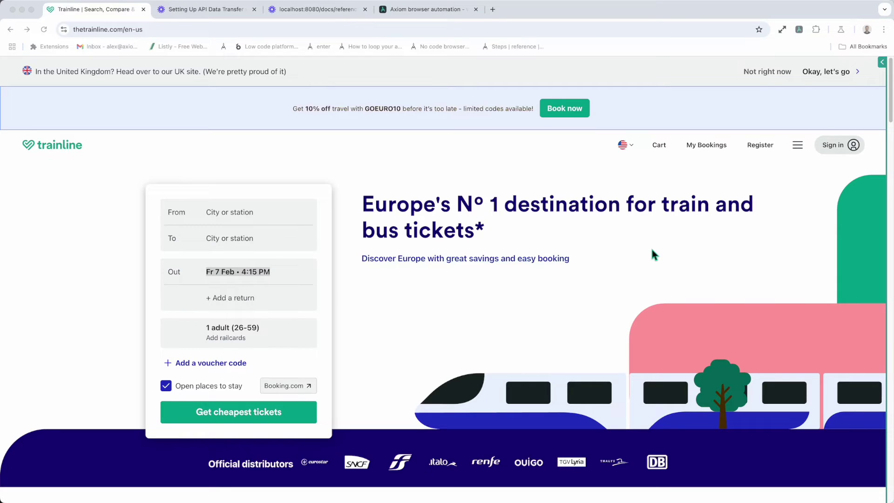
Open the calendar for Trainline's outbound date field.
left_click(623, 254)
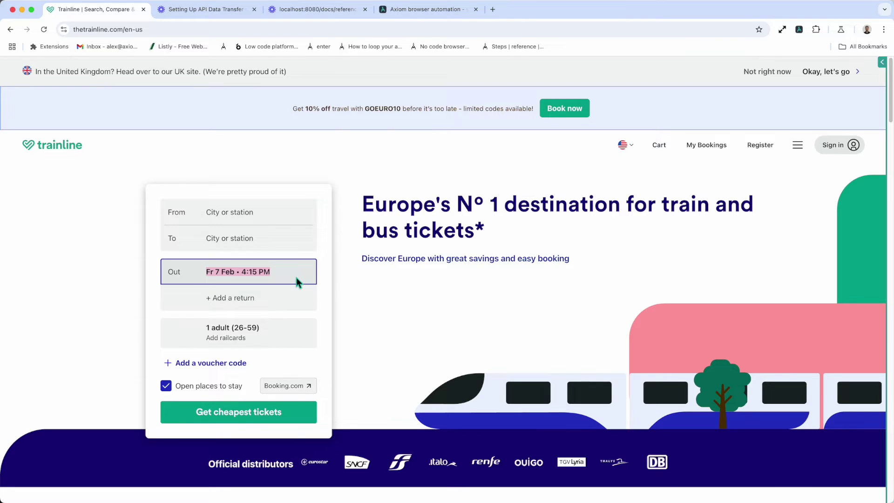
left_click(296, 277)
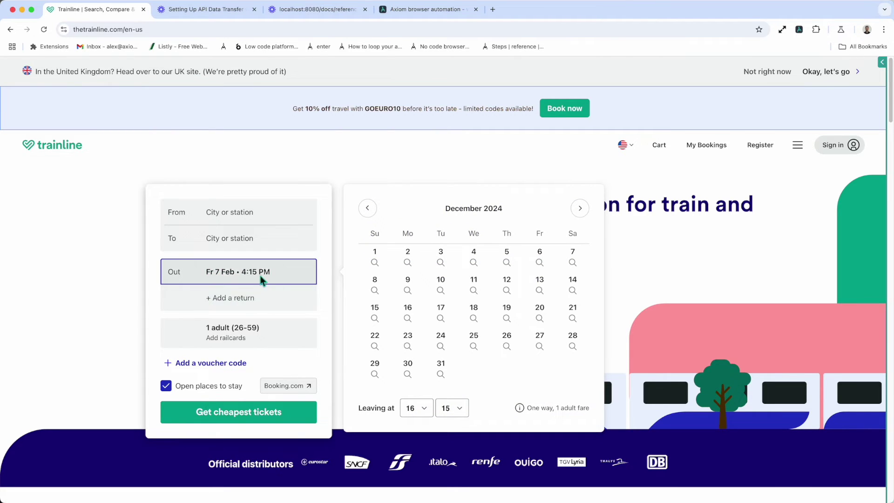
left_click(224, 276)
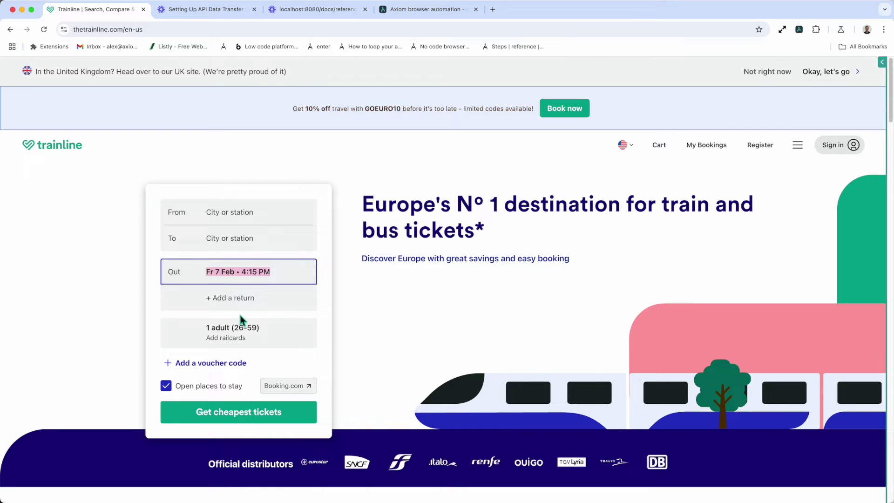
left_click(246, 279)
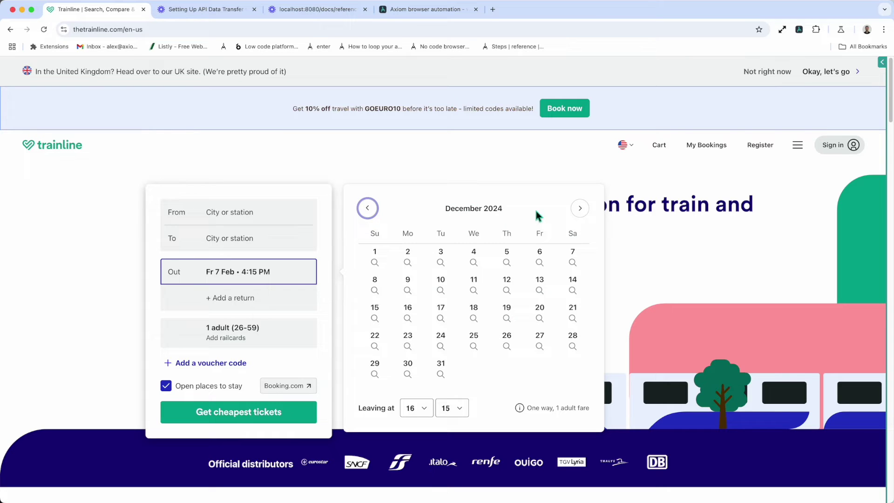
Advance the calendar to April 2025, pick the 3rd, and open the Axiom automation panel.
left_click(578, 209)
left_click(579, 209)
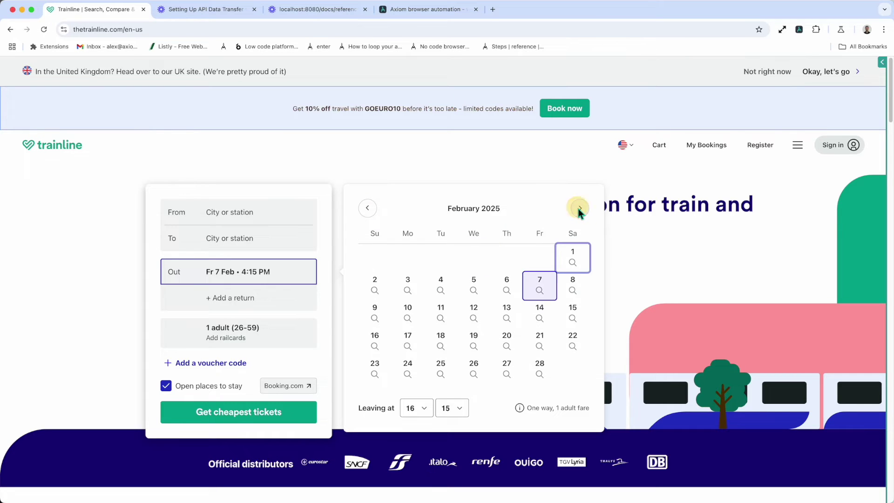
left_click(578, 208)
left_click(578, 209)
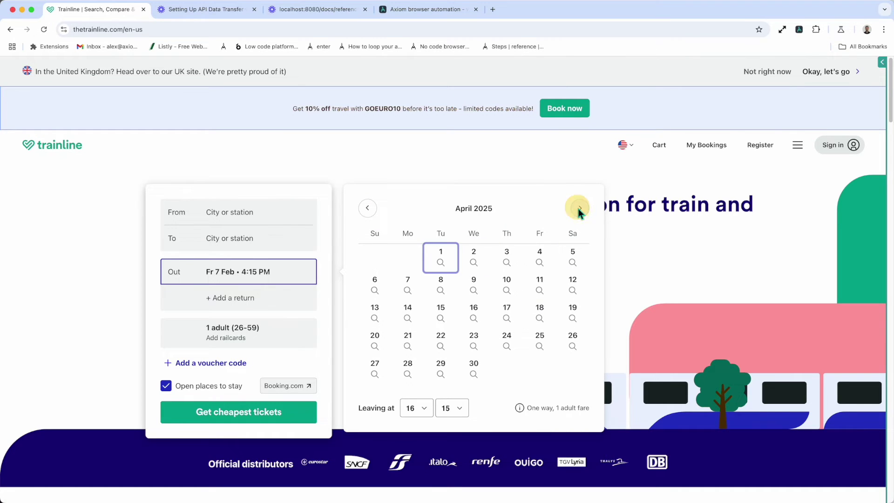
left_click(455, 257)
left_click(505, 259)
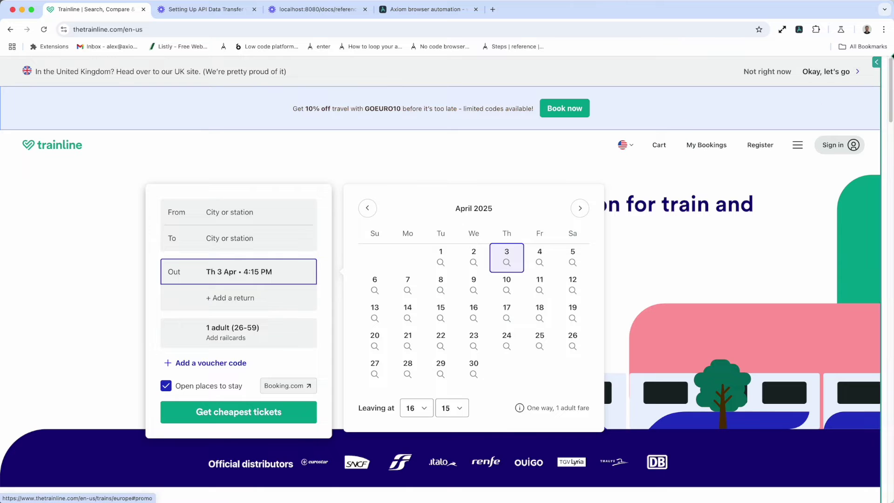
left_click(865, 62)
Add a Date picker step to New automation(35) via a 'Date' search.
left_click(521, 183)
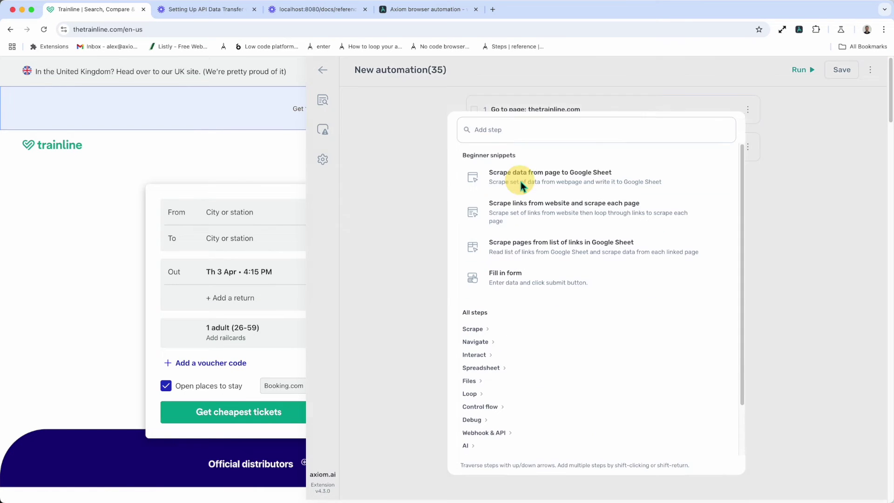
type("Date")
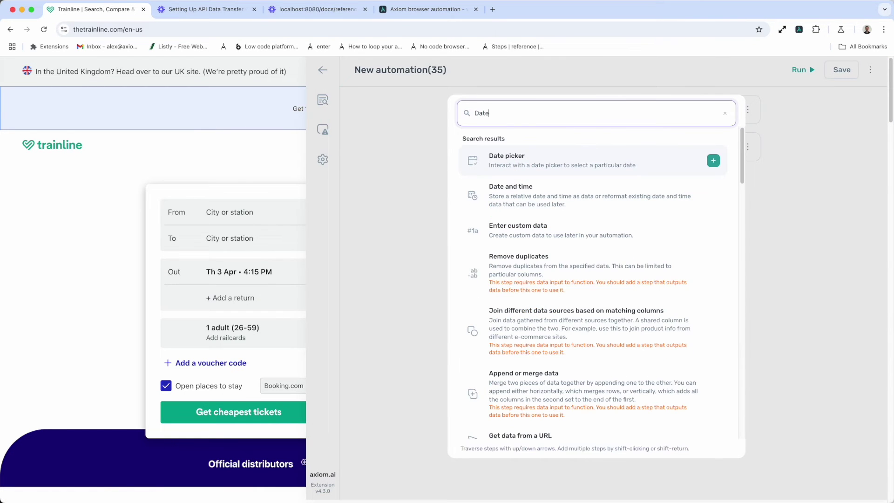
left_click(571, 156)
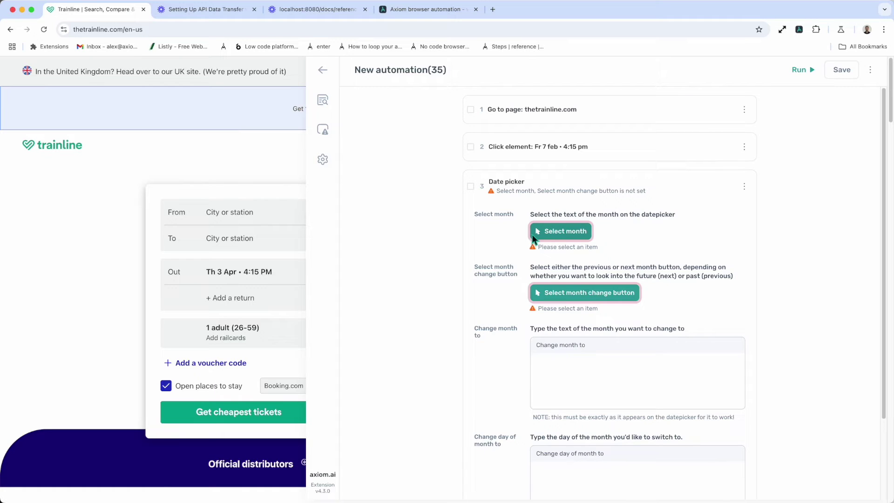
mouse_move(305, 72)
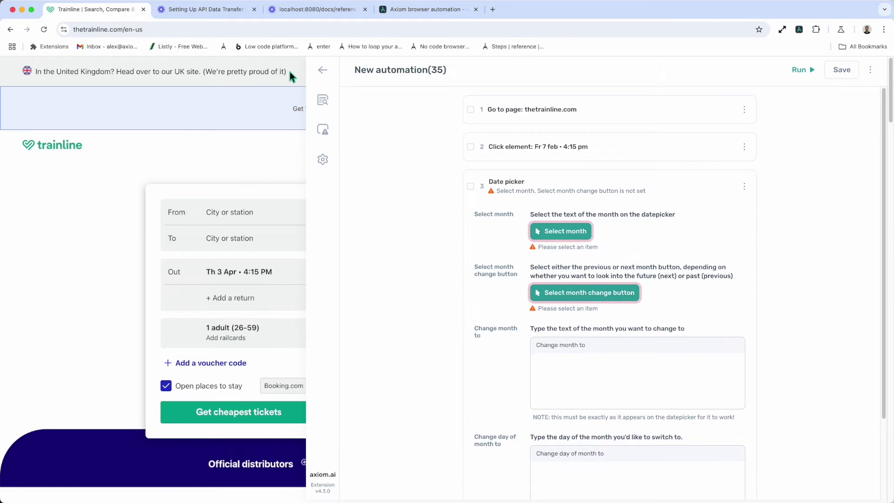
Go through the Change month to and Change day of month fields, then begin choosing the month text.
left_click(577, 378)
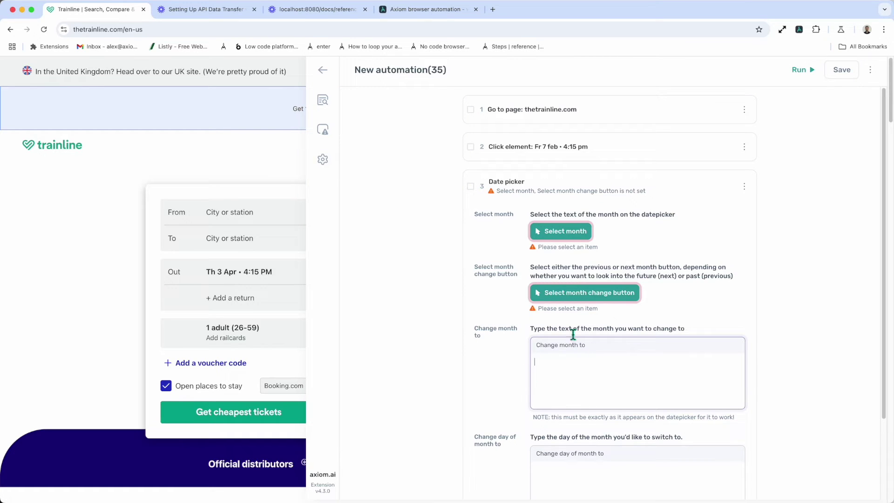
scroll(574, 381, "down", 3)
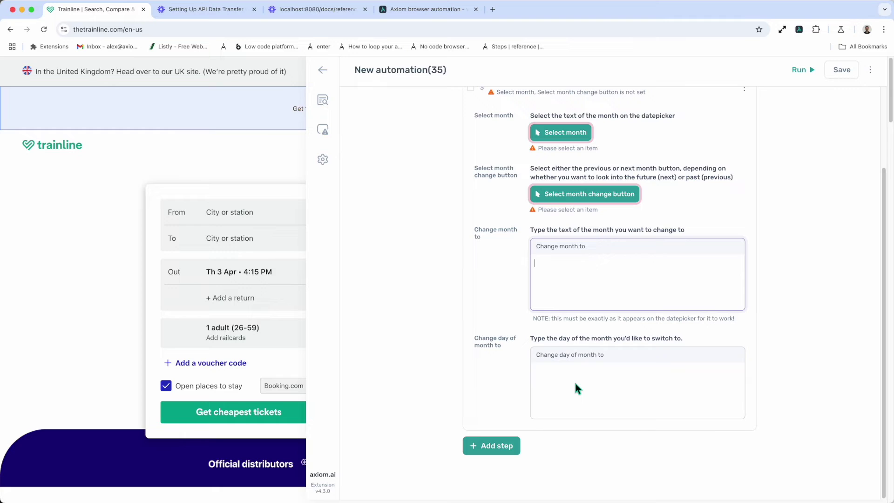
left_click(576, 376)
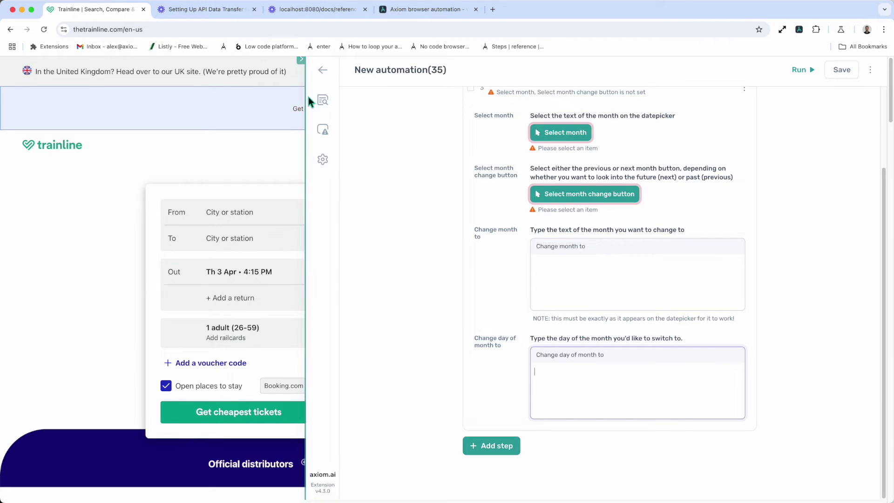
scroll(383, 177, "up", 3)
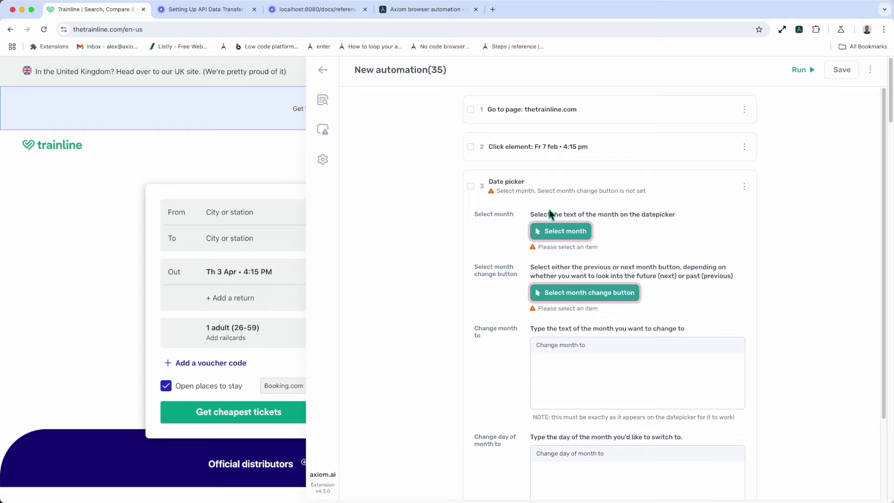
left_click(531, 229)
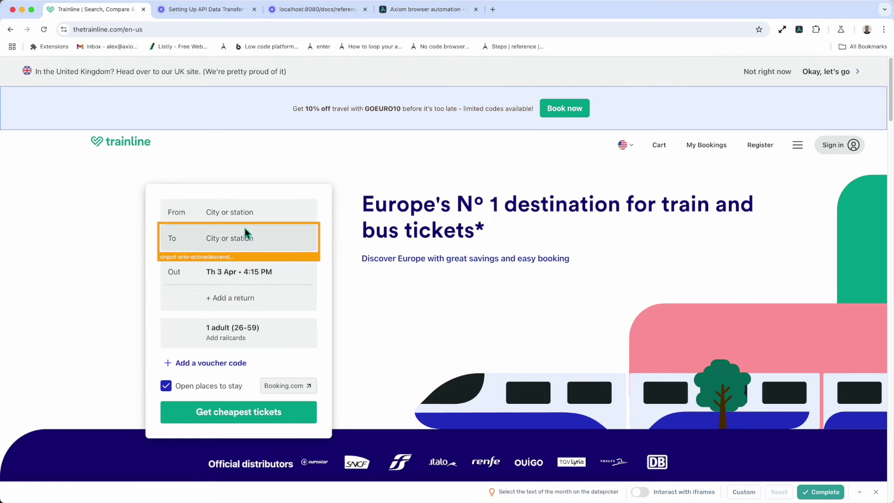
Choose the calendar's April 2025 month heading as the Date picker's month text.
left_click(249, 270)
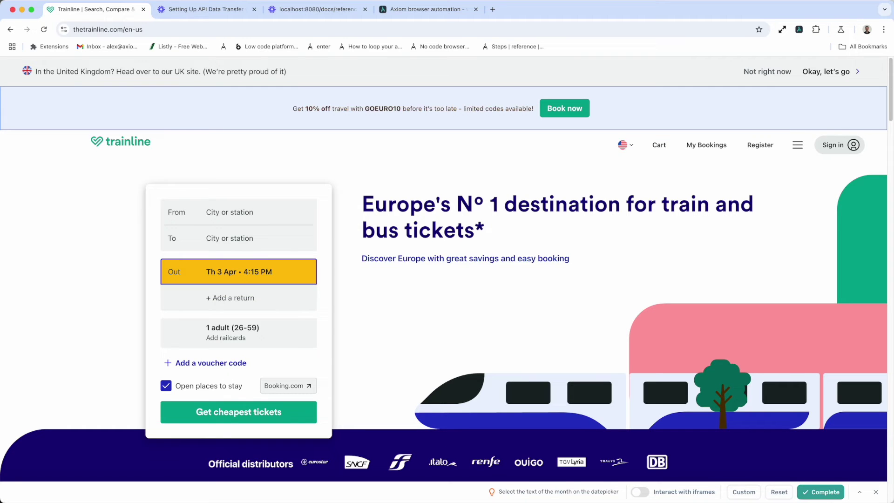
left_click(873, 492)
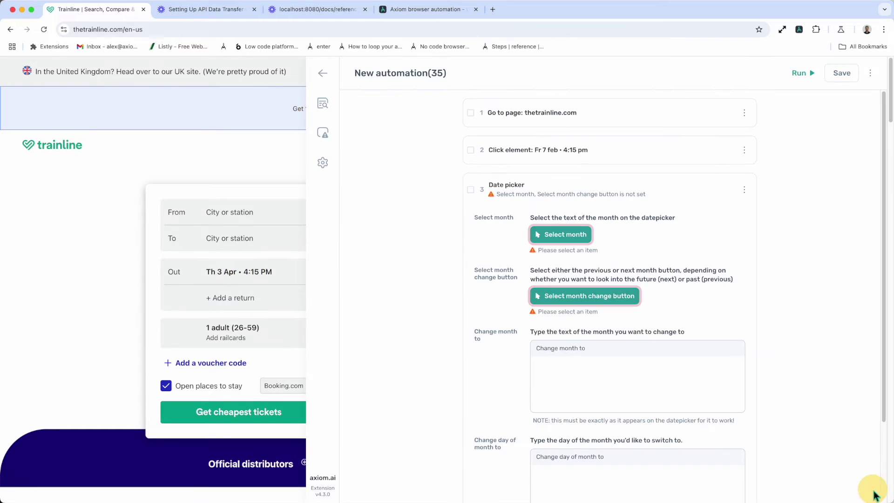
left_click(260, 274)
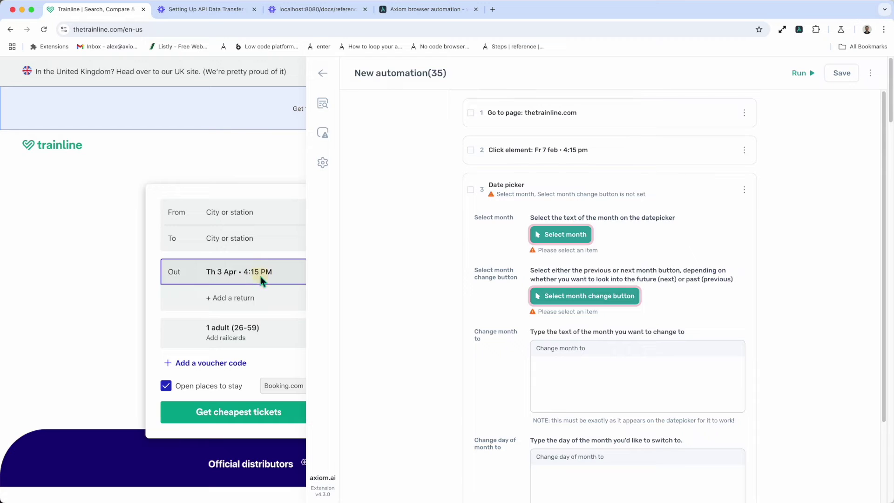
left_click(560, 238)
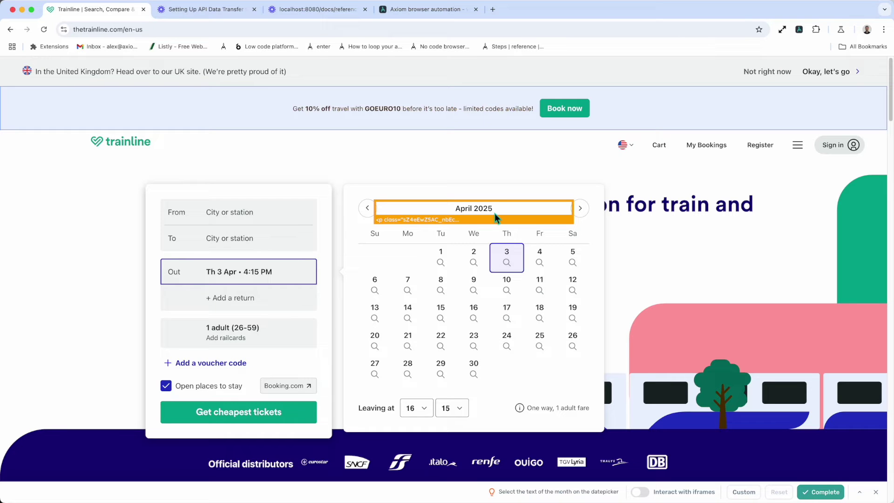
left_click(495, 213)
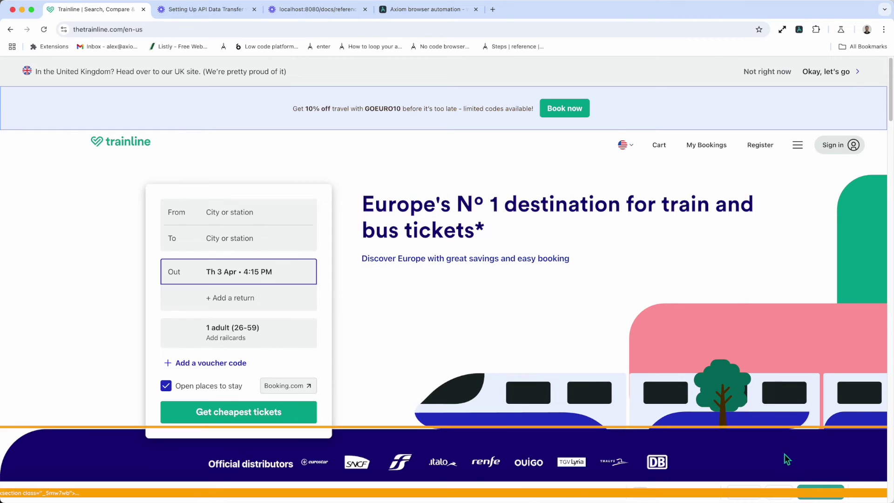
left_click(813, 496)
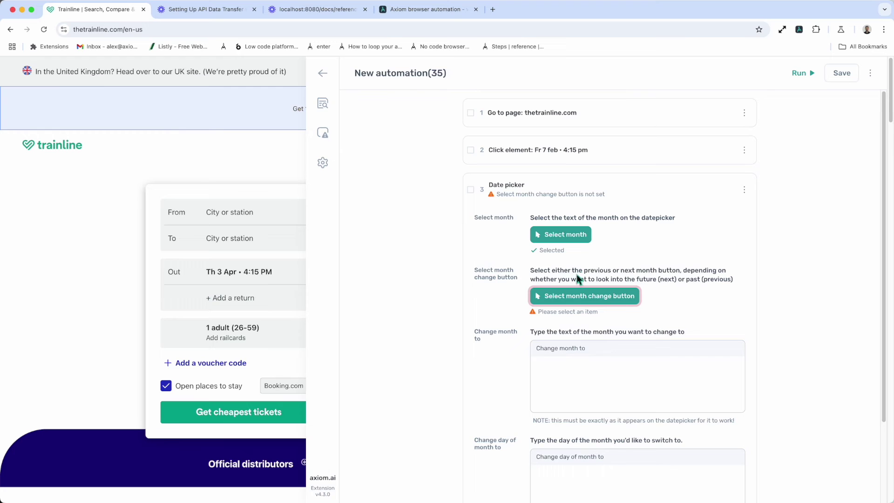
Choose the calendar's next-month button as the month-change control and complete picking.
left_click(574, 296)
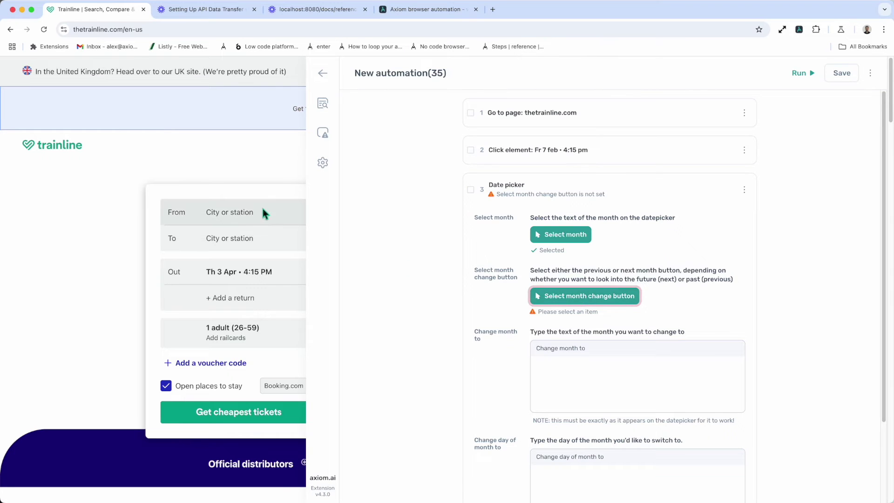
left_click(241, 276)
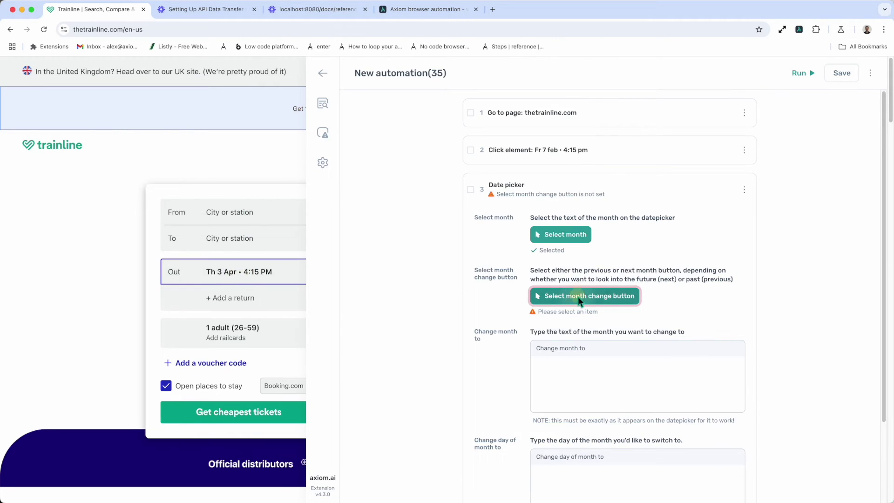
left_click(577, 297)
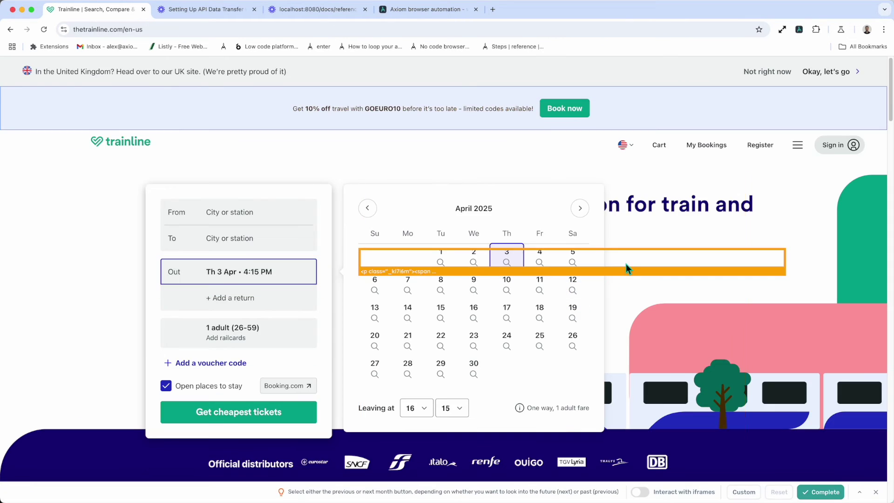
left_click(584, 215)
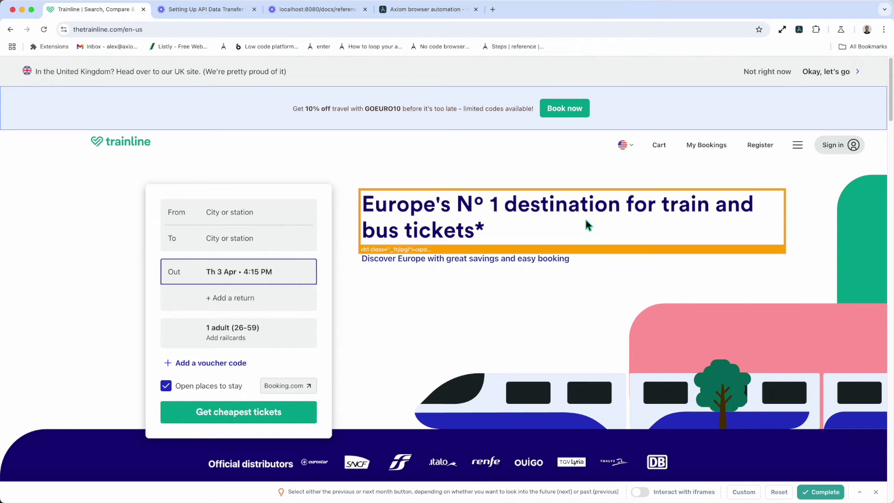
left_click(819, 492)
left_click(614, 391)
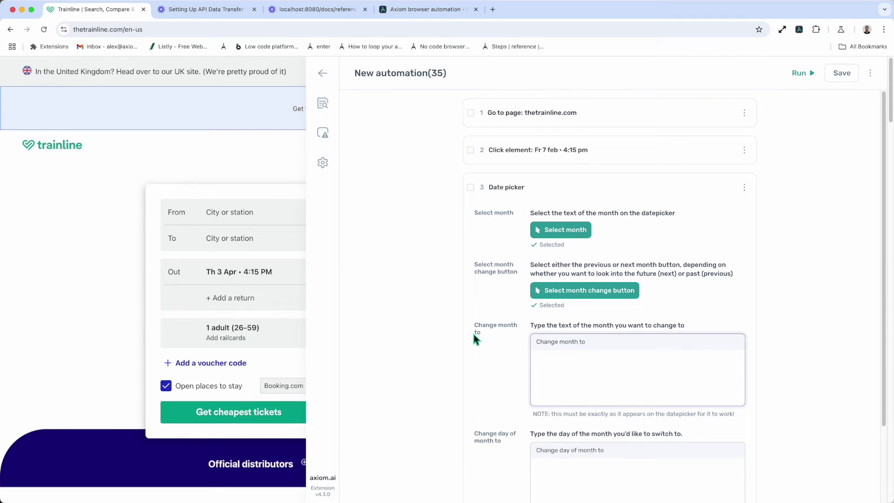
Paste December 2024 as the month to change to, checking it against Trainline's departure calendar.
type("December 2024")
mouse_move(300, 66)
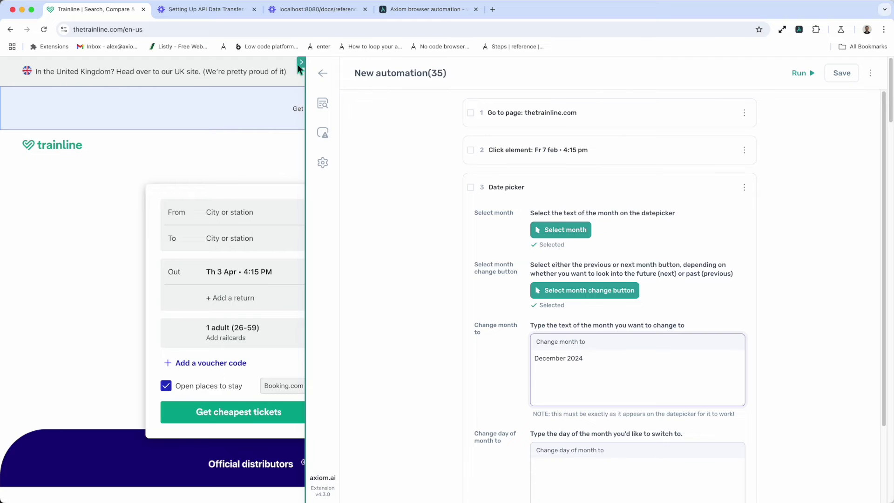
left_click(301, 62)
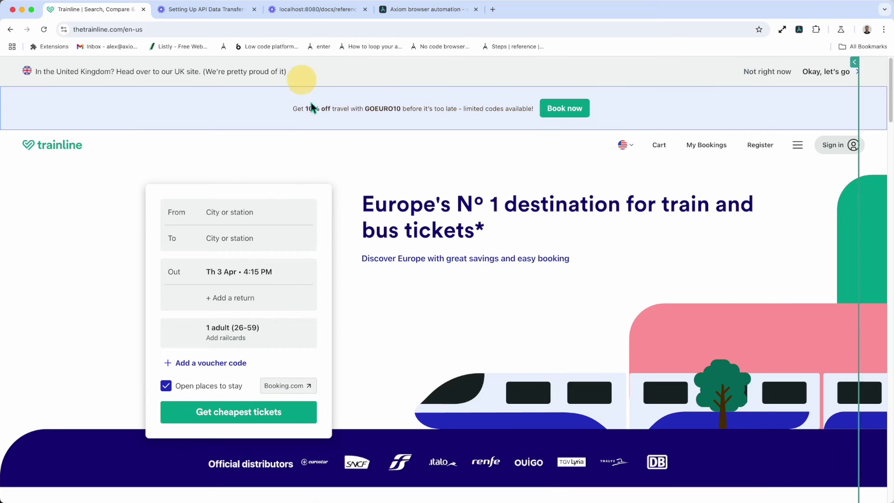
left_click(271, 272)
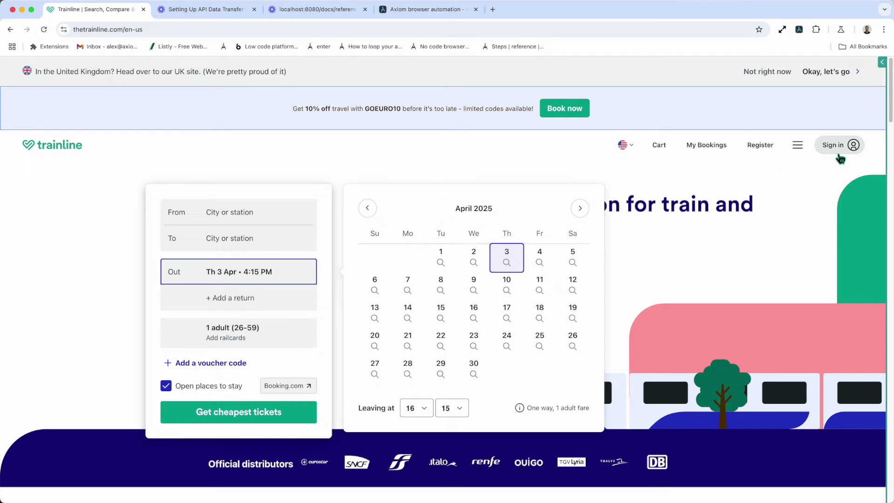
left_click(881, 63)
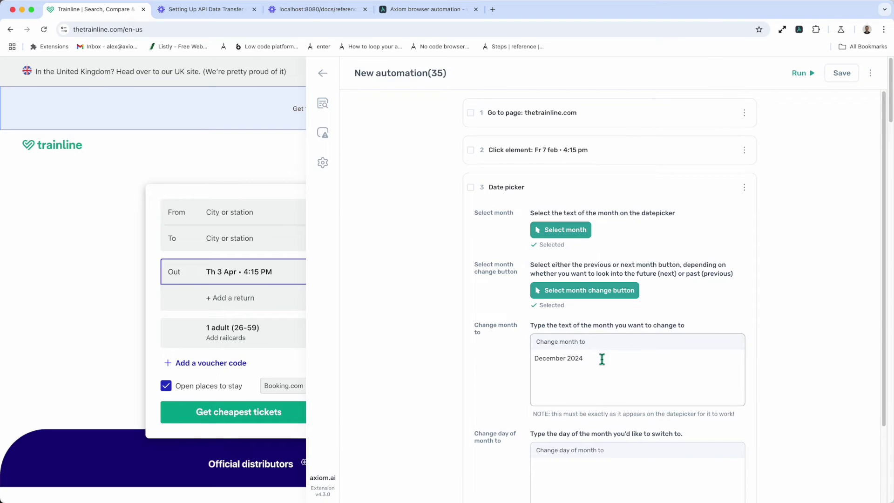
Enter 25 as the day of month to change to.
scroll(600, 382, "down", 2)
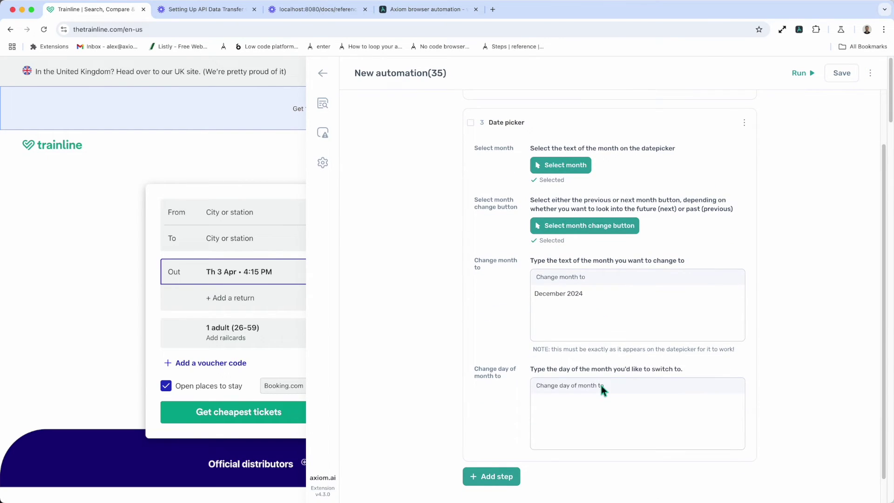
left_click(575, 406)
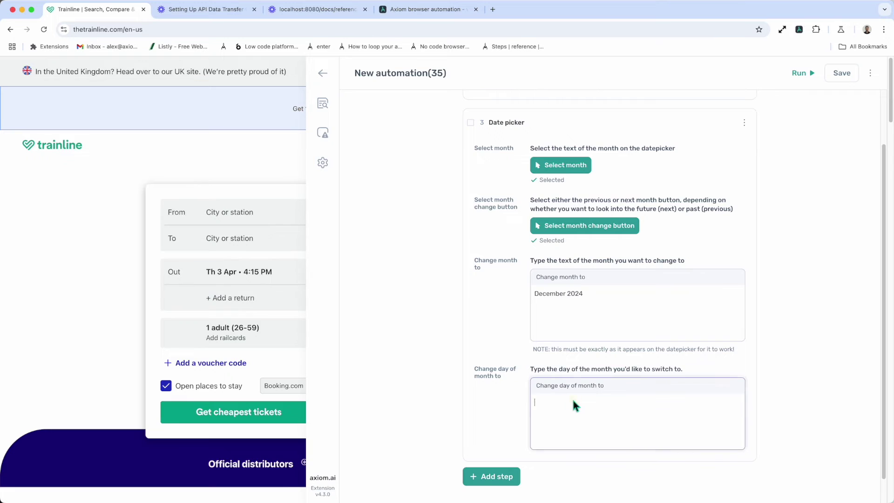
type("25")
scroll(589, 375, "up", 2)
Run the three-step date-picker automation and return to the editor tab once it completes.
left_click(808, 79)
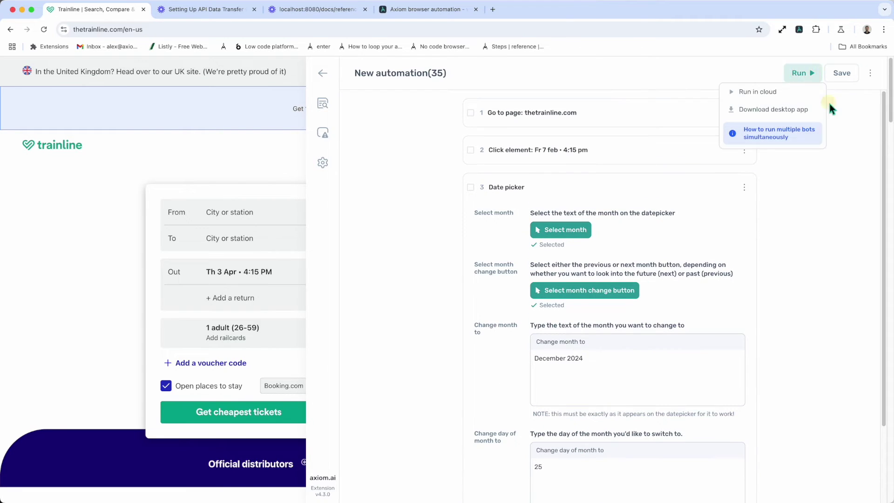
left_click(787, 98)
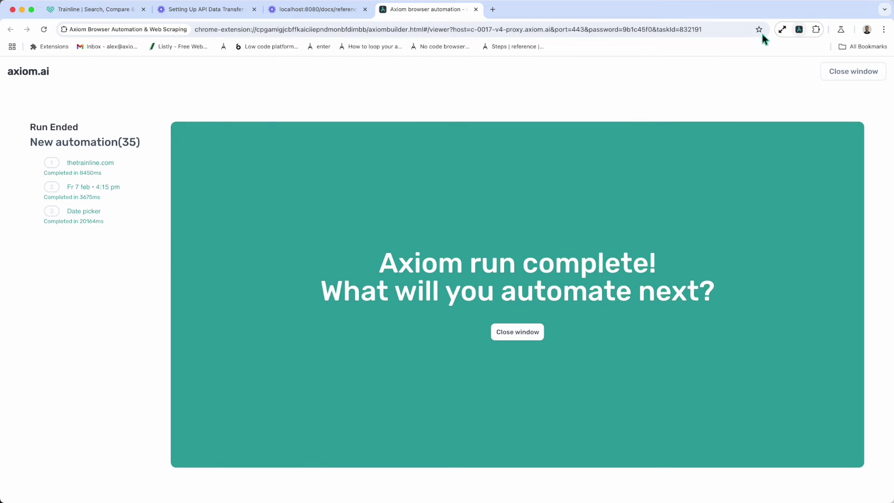
left_click(106, 11)
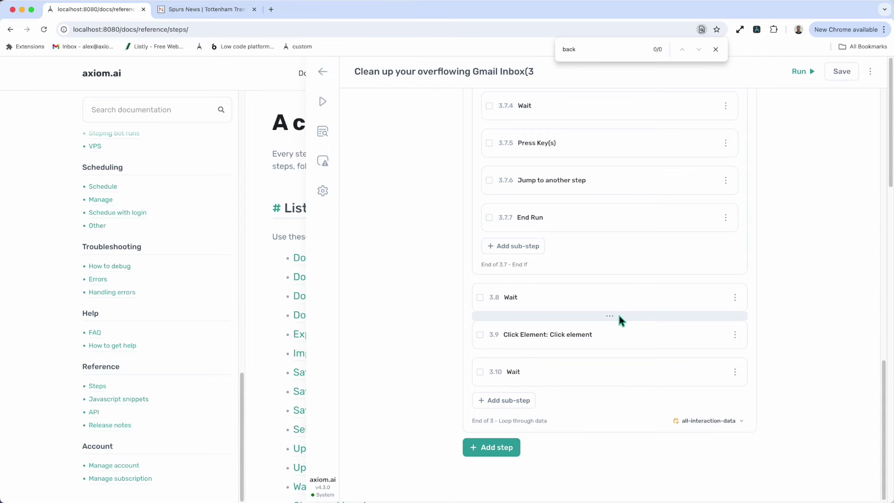
Insert 'Go back to the previous page' between the loop's Wait (3.8) and Click element (3.9) steps.
left_click(618, 315)
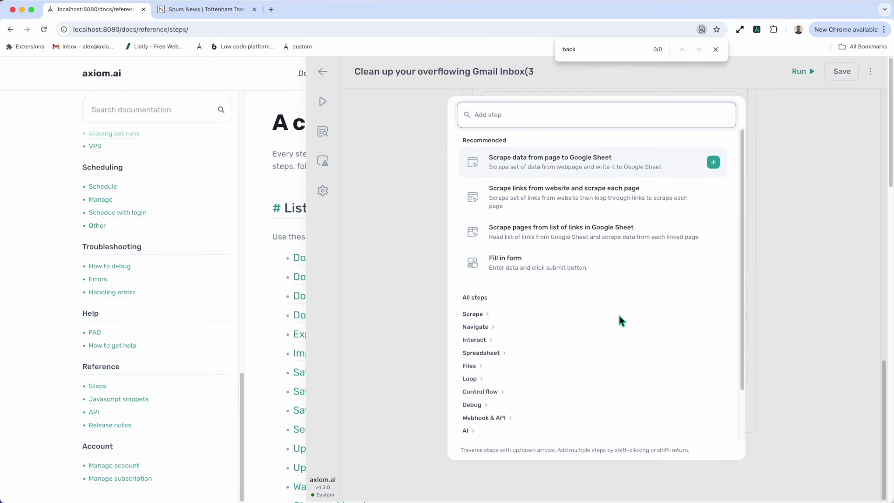
type("Back")
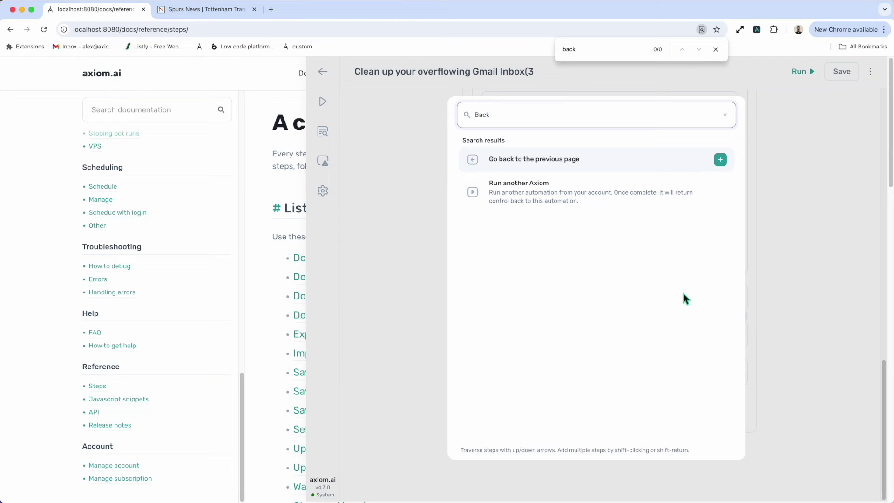
left_click(634, 160)
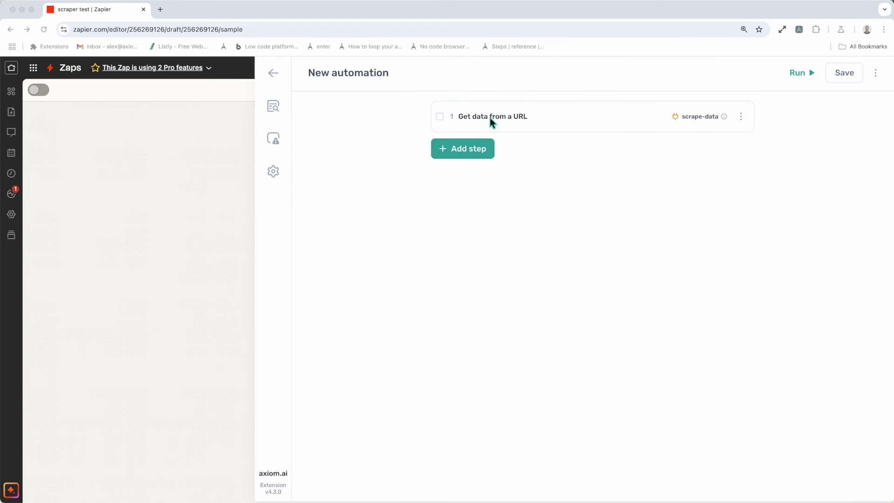
Add a Trigger webhook step, found by searching 'Tri', after Get data from a URL.
left_click(473, 147)
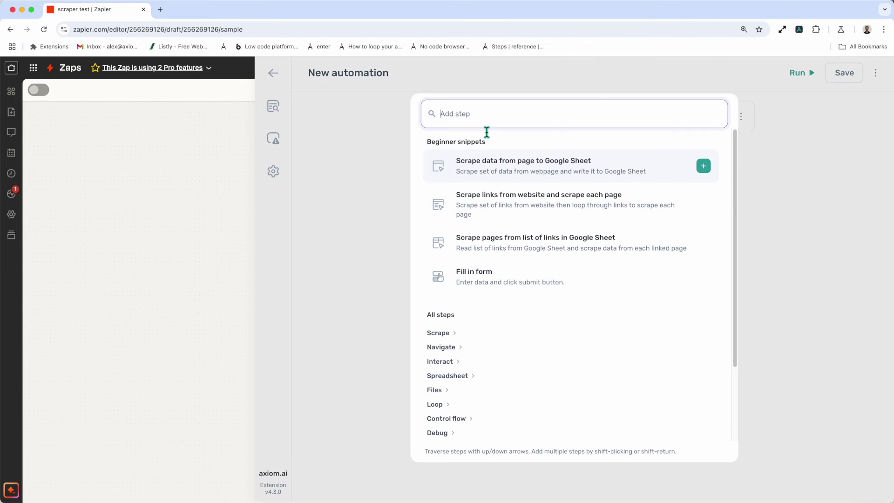
type("Tri")
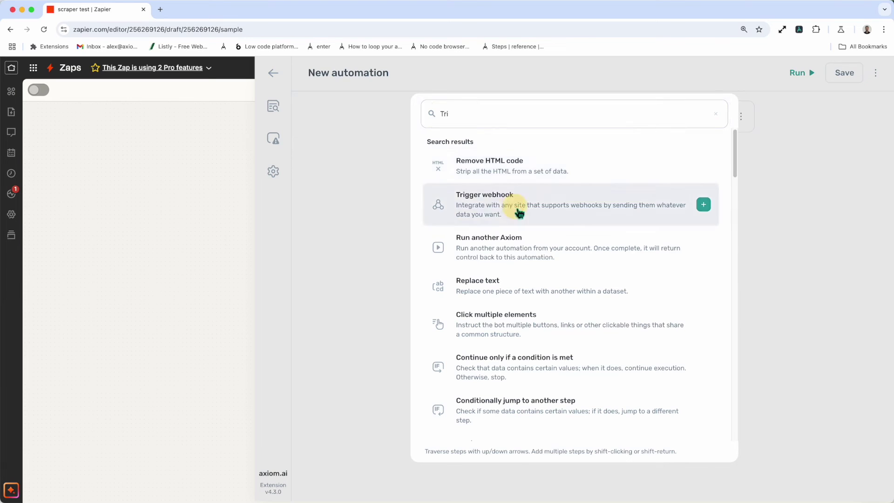
left_click(515, 207)
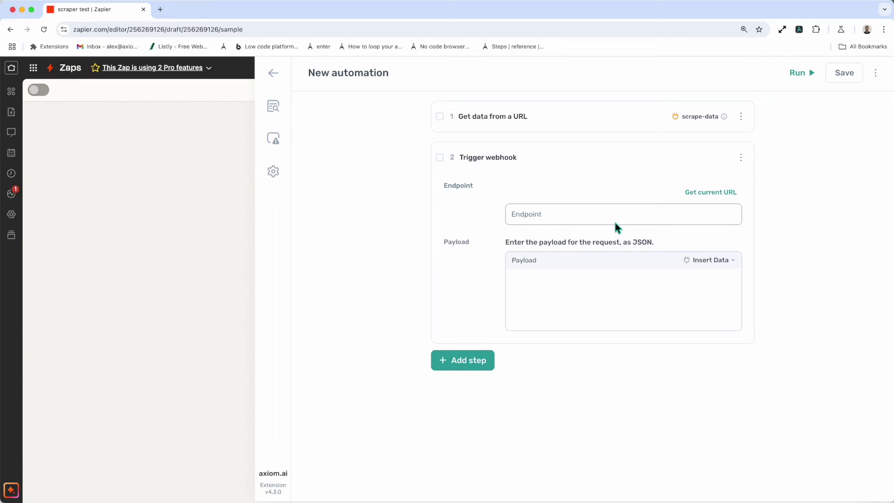
left_click(554, 303)
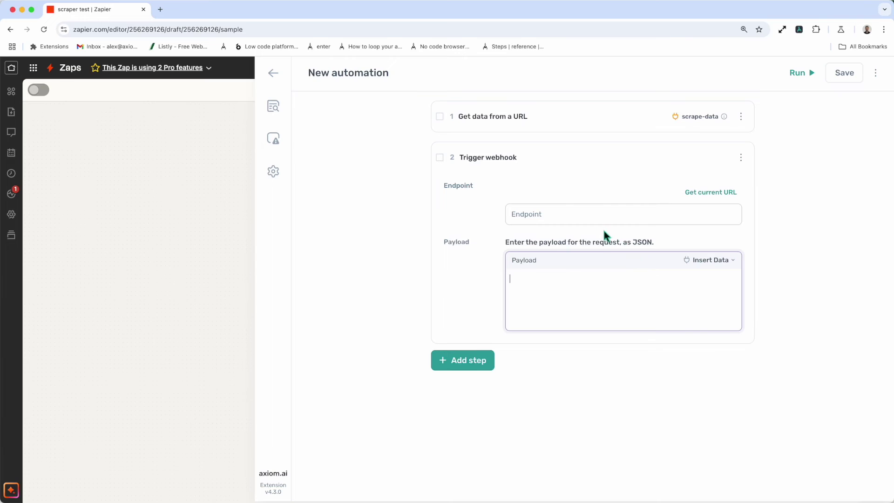
left_click(535, 210)
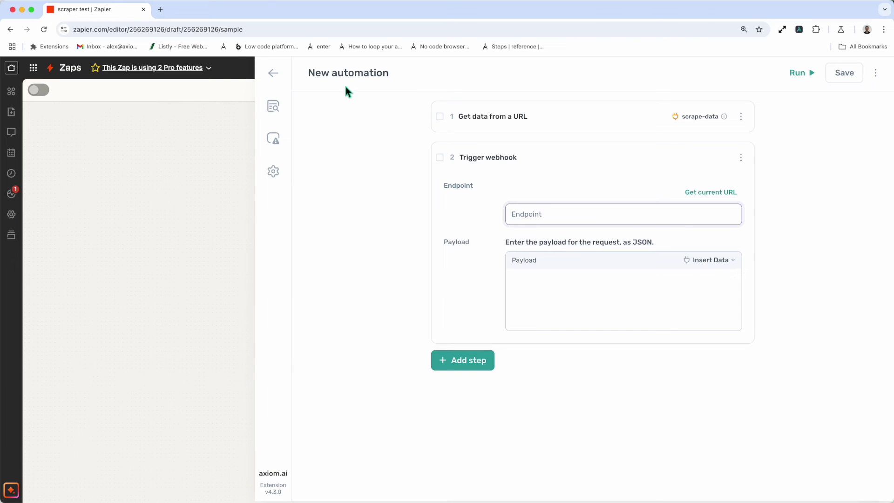
Paste Zapier's copied catch-hook URL into the webhook Endpoint, then bring up the Payload's data list.
left_click(245, 62)
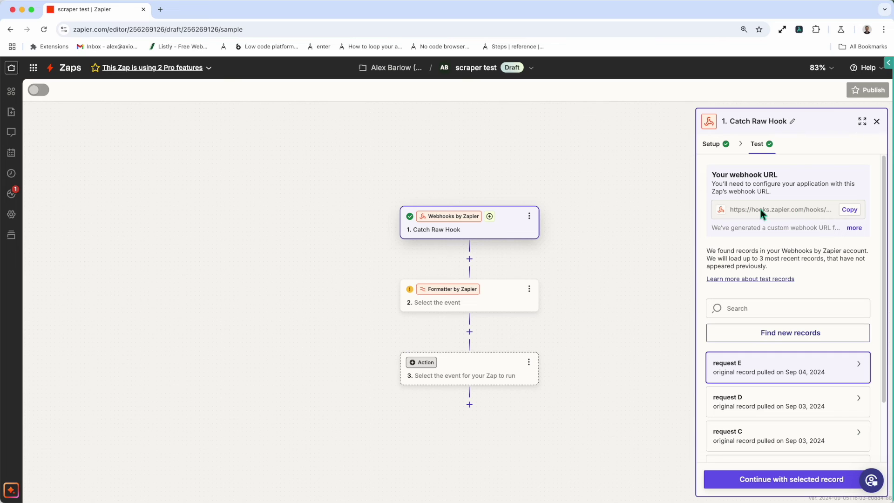
left_click(847, 208)
left_click(887, 62)
left_click(556, 215)
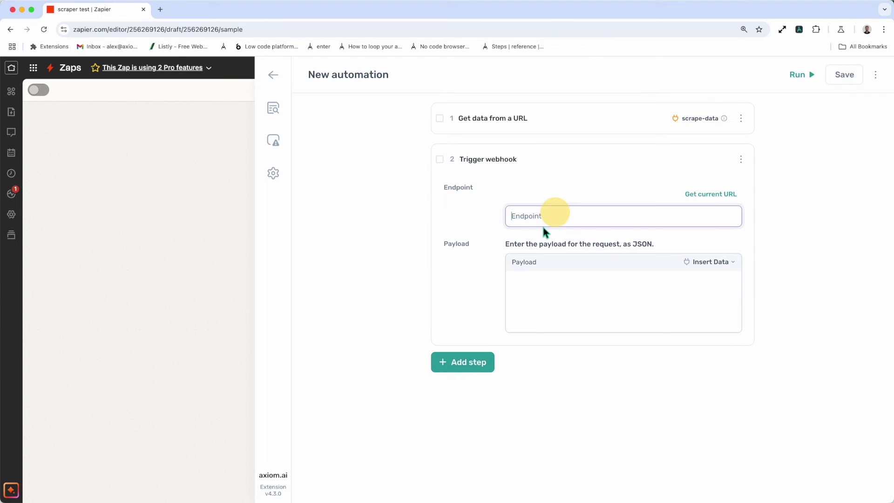
key("super+v")
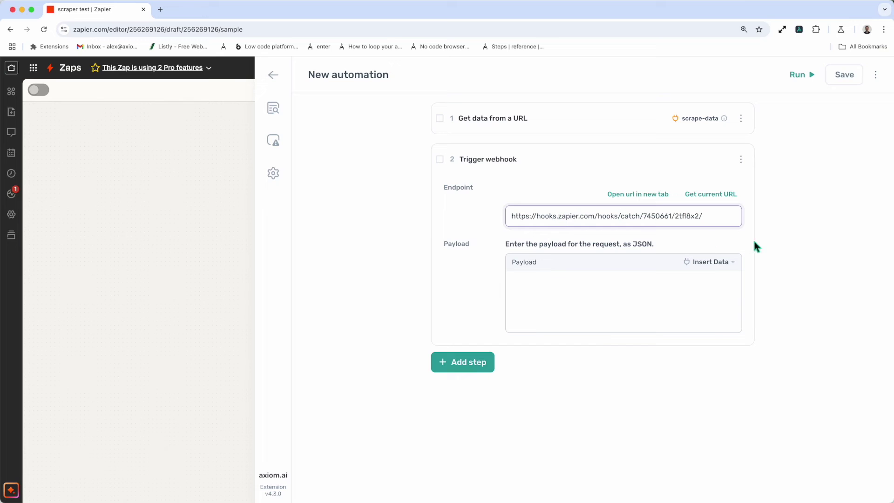
left_click(762, 238)
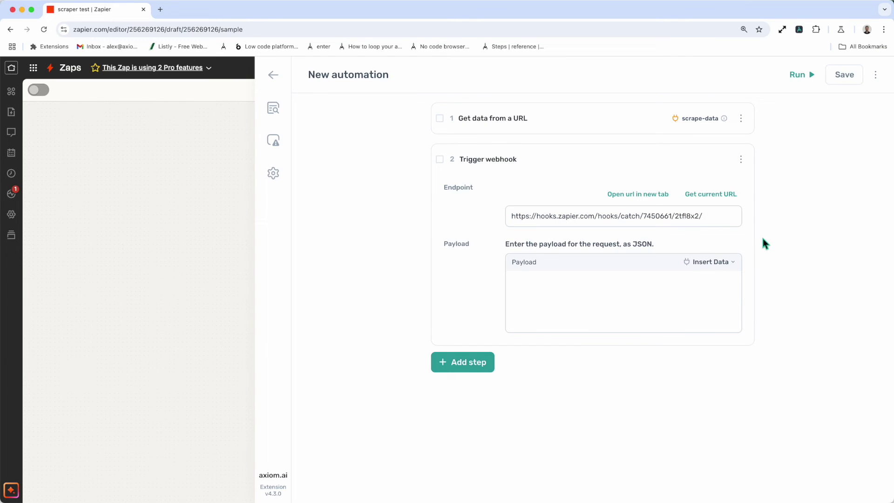
left_click(642, 282)
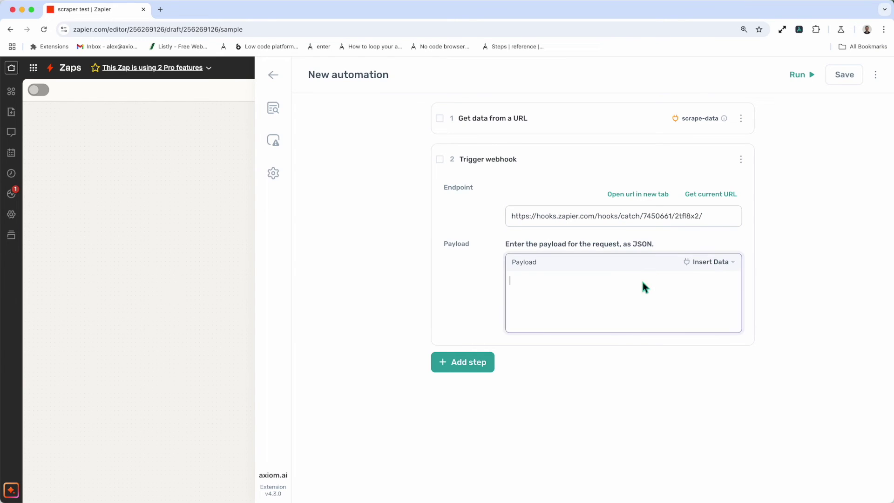
left_click(704, 263)
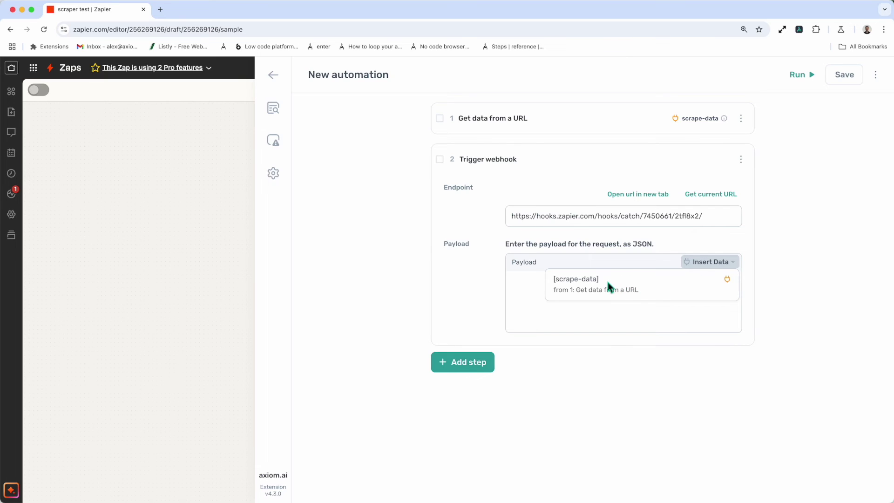
left_click(583, 280)
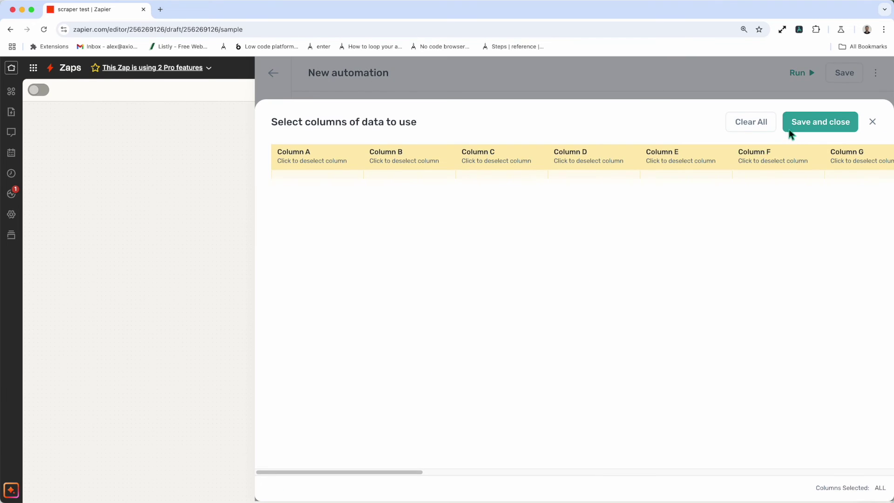
left_click(788, 130)
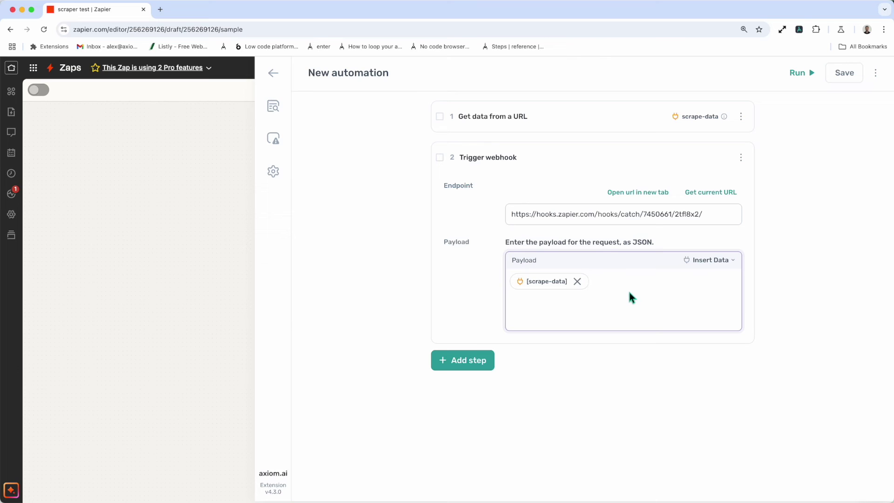
left_click(577, 281)
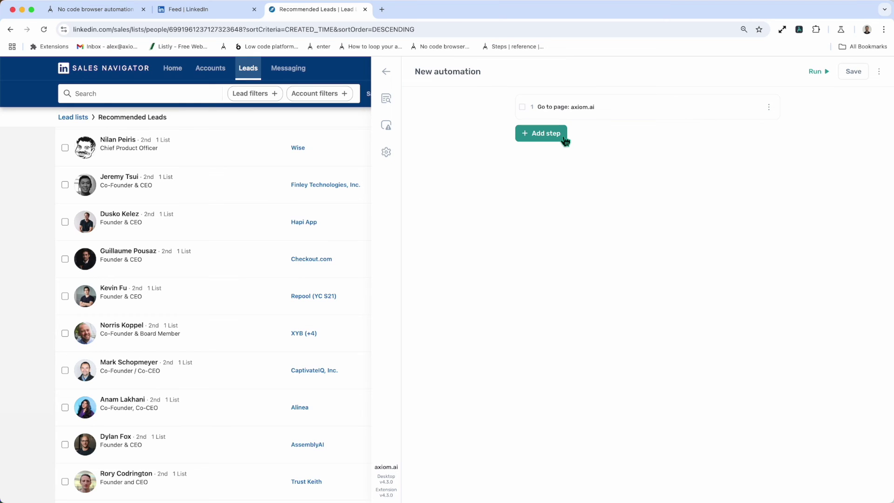
Add a 'Get a list of links to pages' step, found by searching 'link'.
left_click(564, 136)
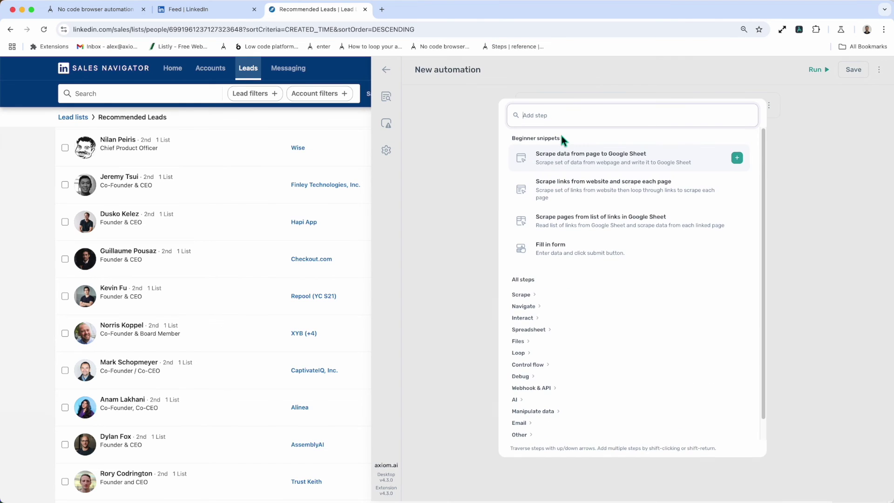
type("link")
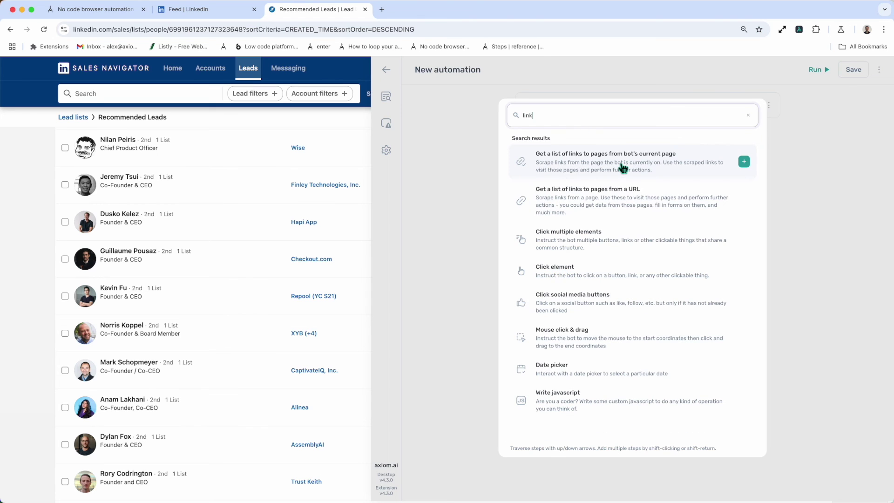
left_click(621, 167)
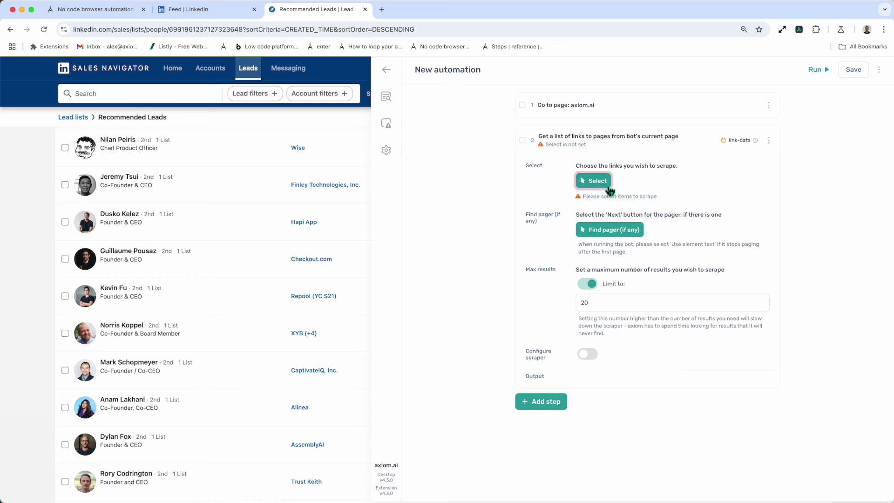
Select the Wise, Hapi App and Checkout.com company links as the links to scrape.
left_click(587, 180)
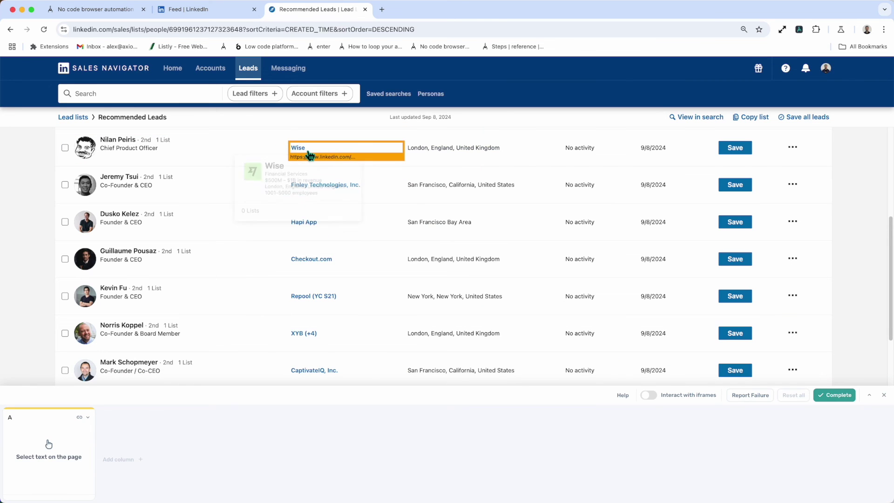
left_click(302, 148)
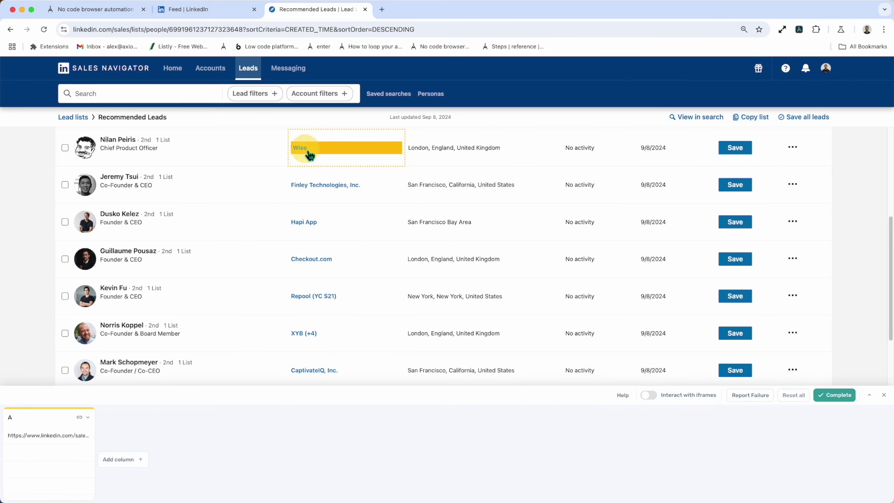
scroll(334, 242, "down", 1)
left_click(334, 228)
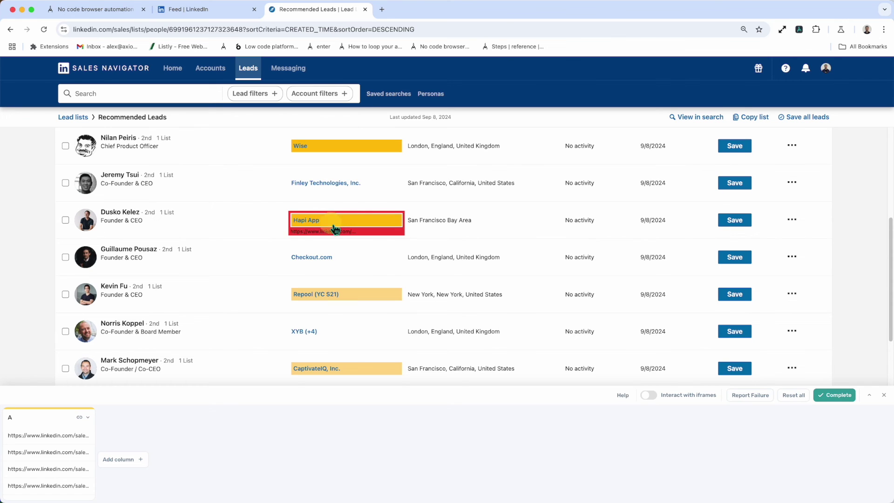
left_click(336, 259)
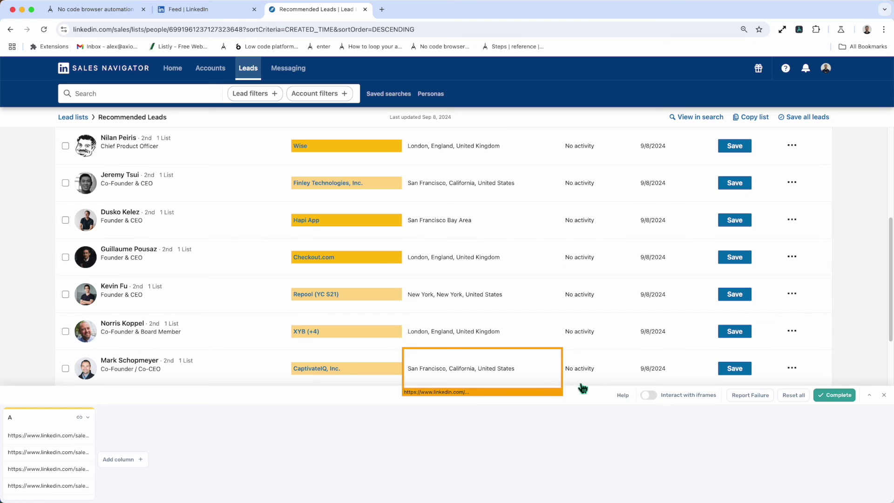
left_click(843, 400)
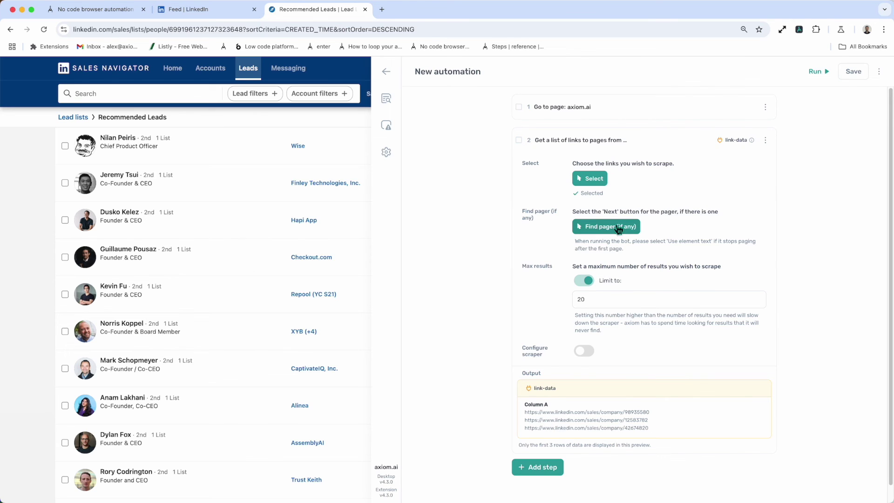
Set the lead list's Next link as the pager, keeping the result limit at 20.
scroll(298, 354, "down", 15)
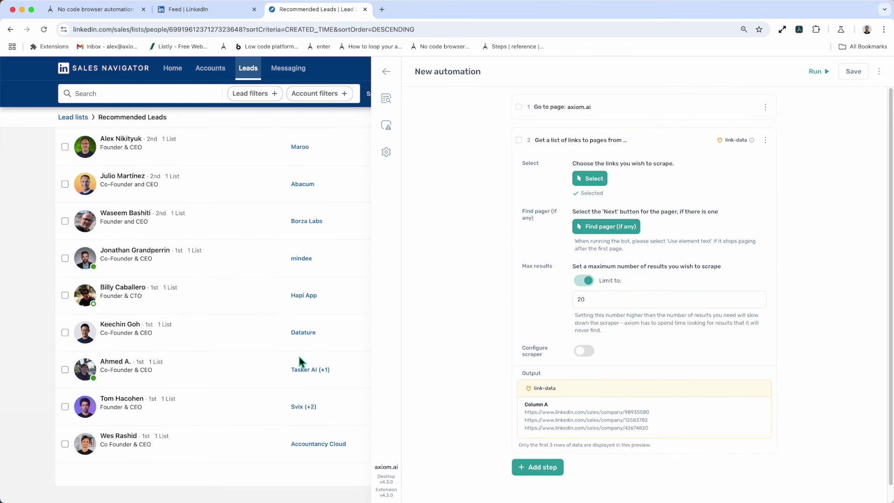
left_click(596, 232)
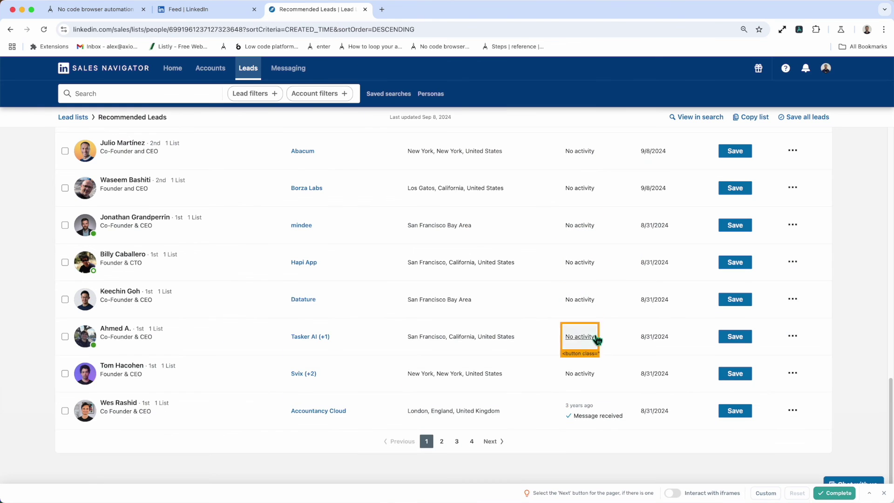
left_click(489, 448)
left_click(820, 495)
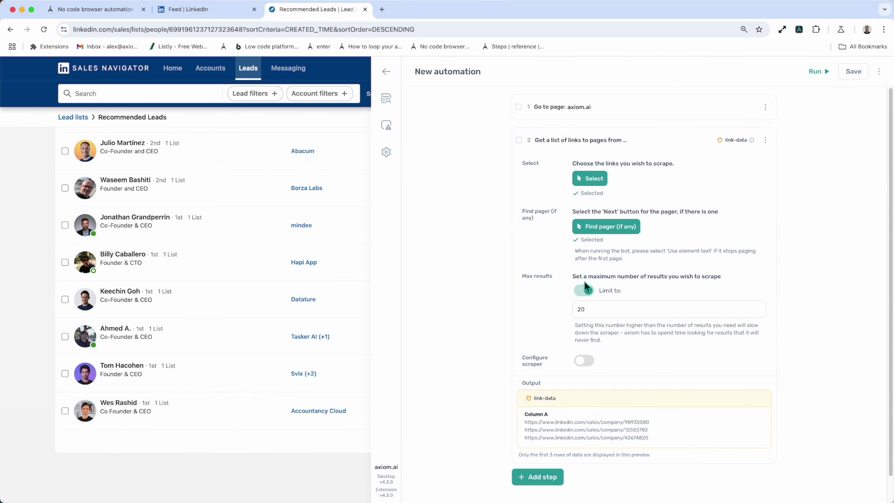
left_click(584, 290)
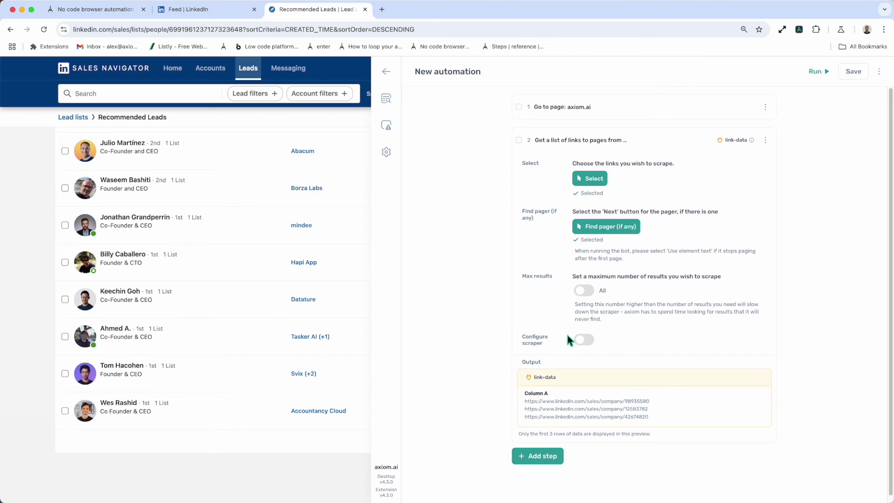
left_click(583, 293)
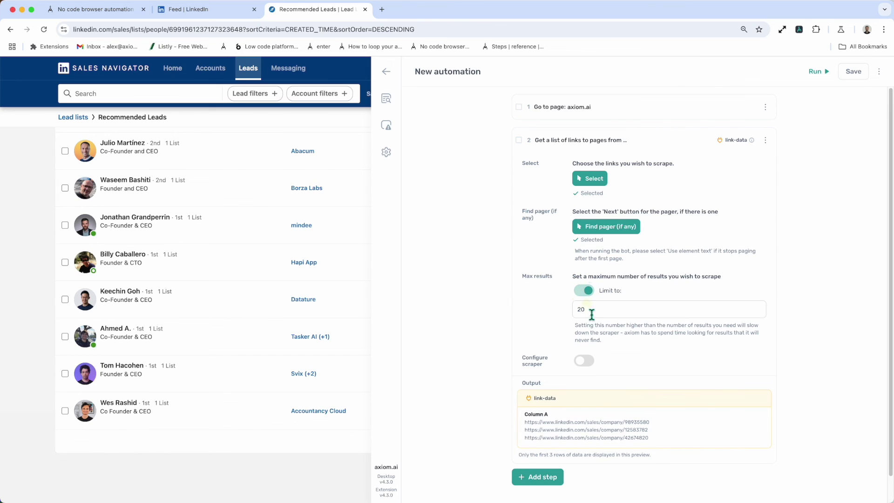
Turn on Configure scraper, with a 5000 ms wait between scrolls.
left_click(581, 363)
scroll(602, 371, "down", 3)
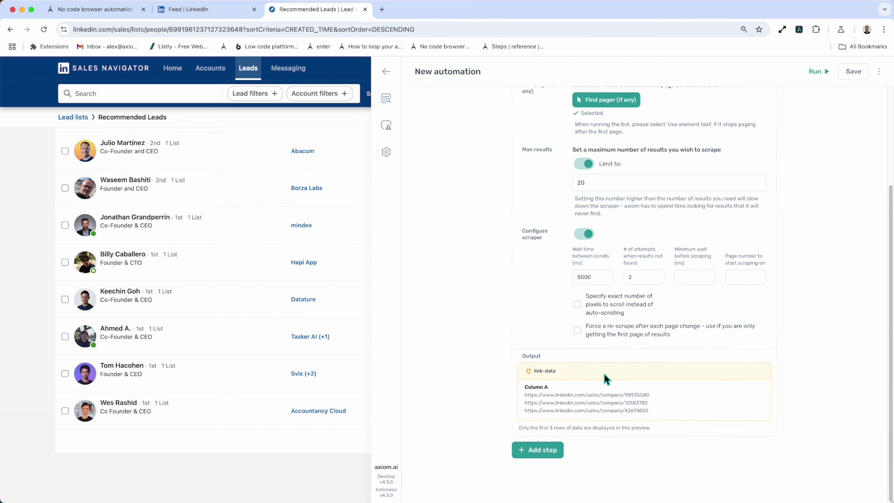
left_click(593, 282)
Clear the '# of attempts when results not found' value, leaving it empty.
left_click(641, 283)
key("BackSpace")
type("0")
type("1")
key("BackSpace")
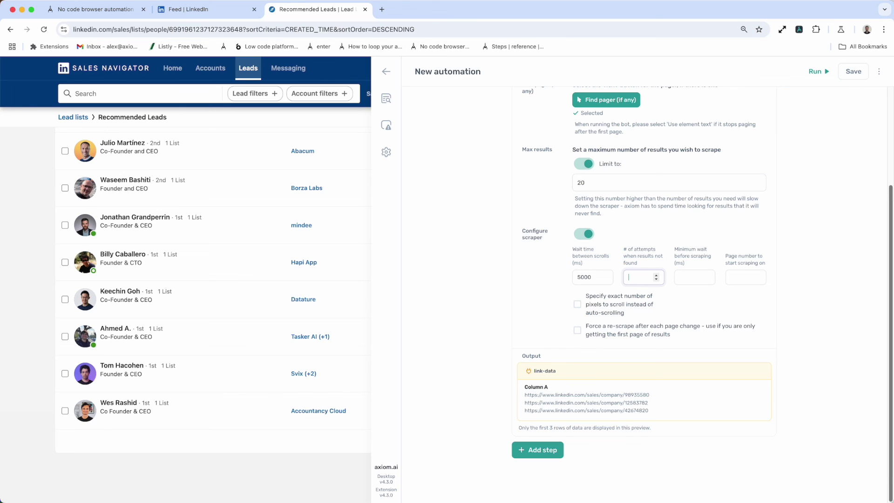
key("Tab")
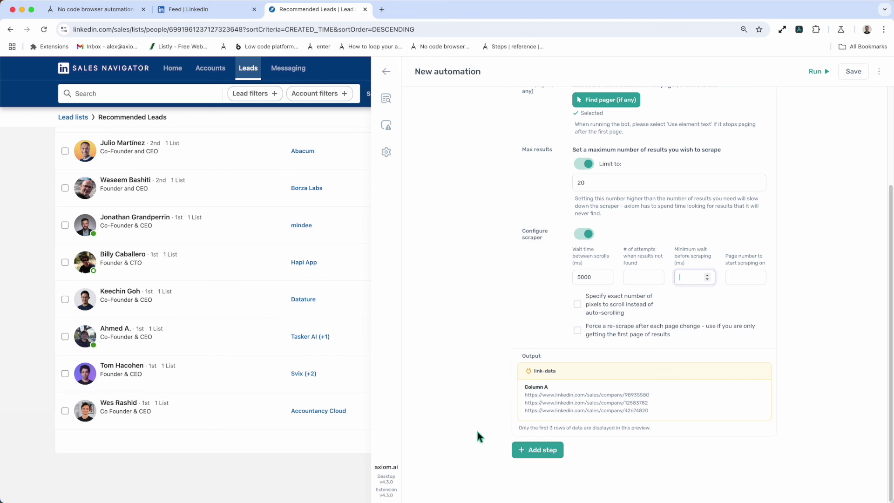
left_click(552, 450)
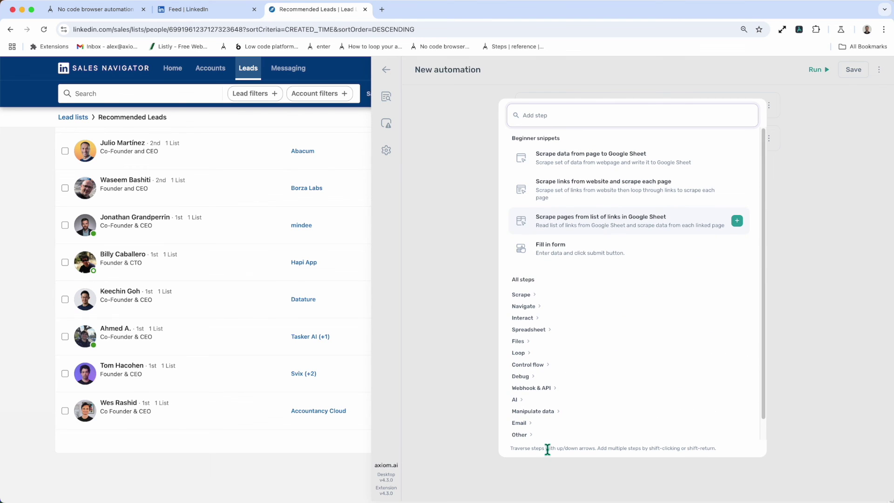
Add a Rollover element step, found by searching 'roll', as step 4 after Get current bot URL.
type("write")
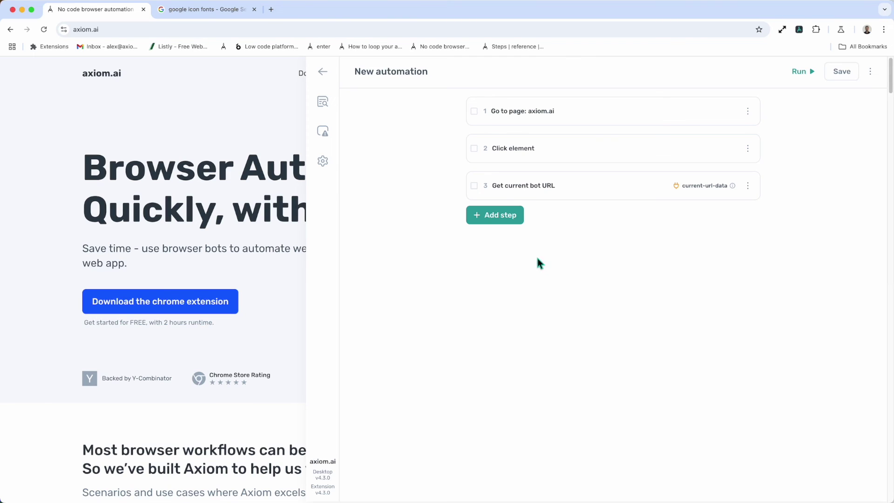
left_click(497, 215)
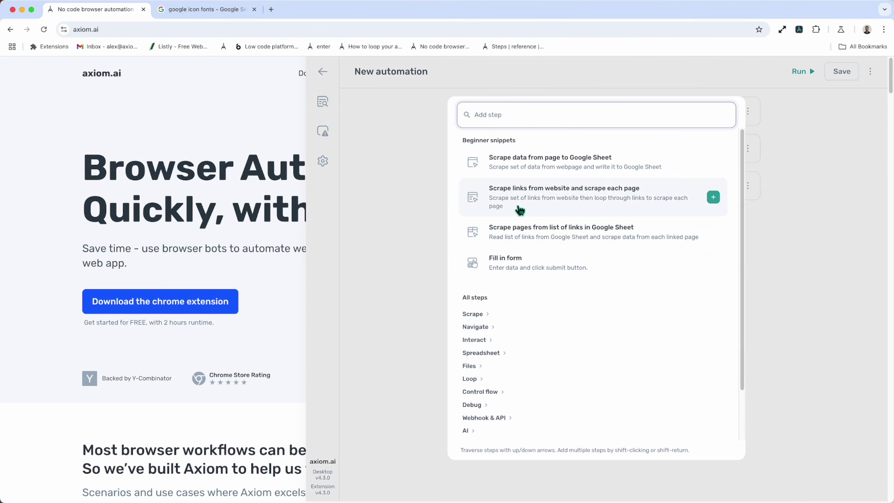
type("roll")
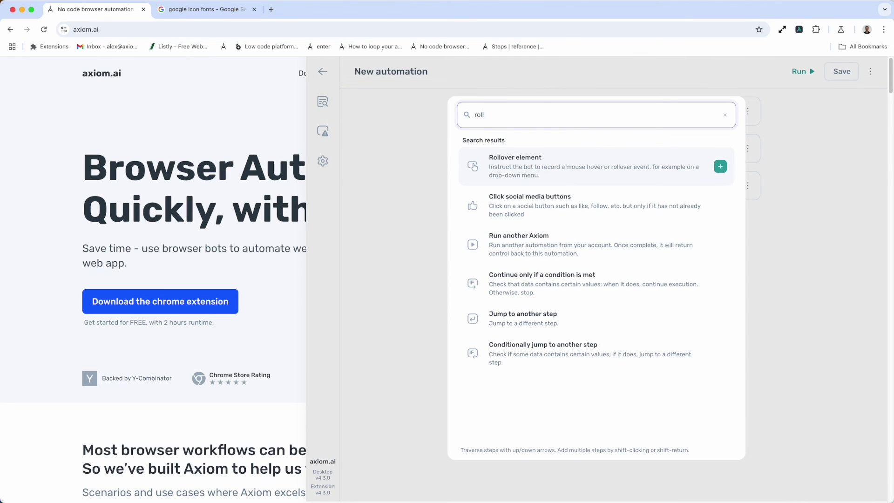
left_click(535, 166)
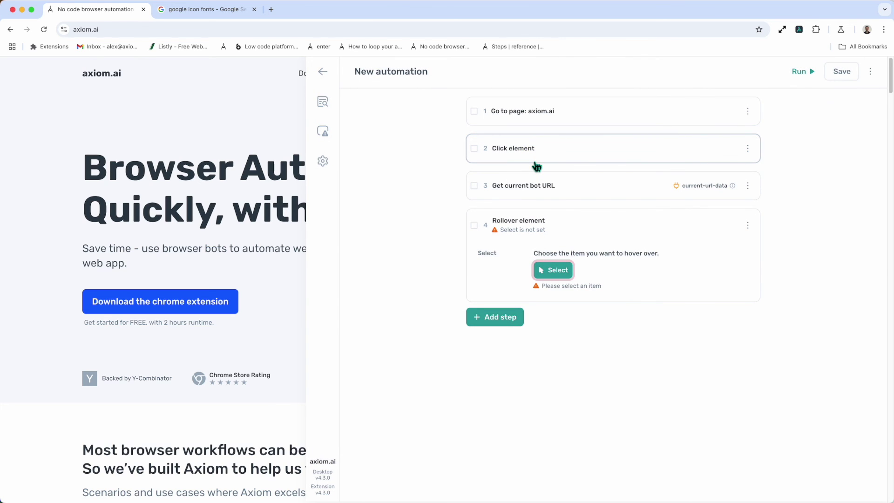
Target the site's More navigation item for the rollover, matched by its element text instead of HTML.
left_click(563, 274)
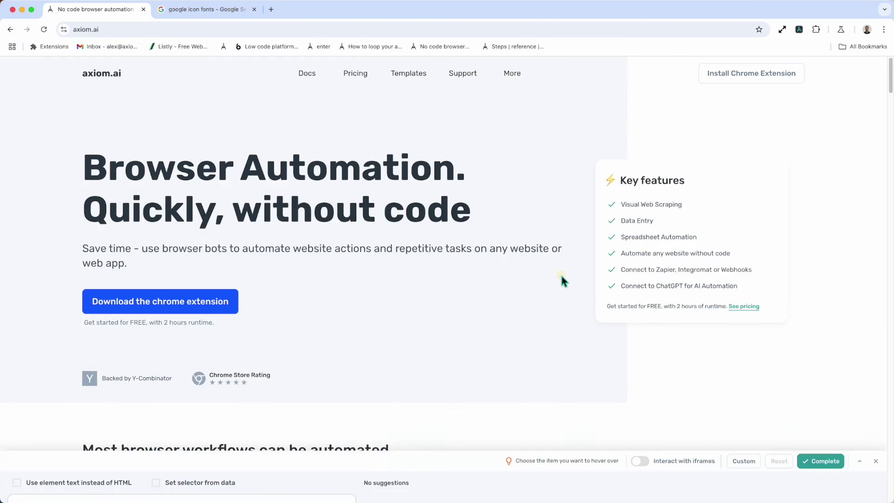
mouse_move(504, 82)
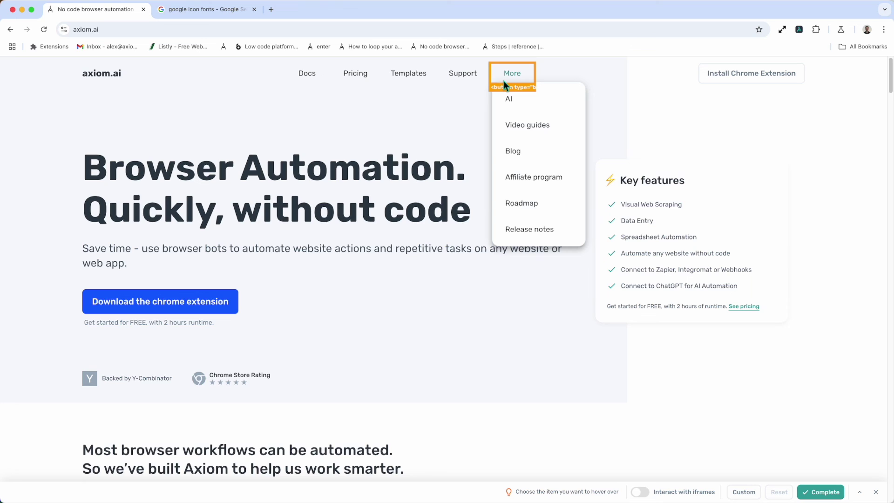
left_click(504, 81)
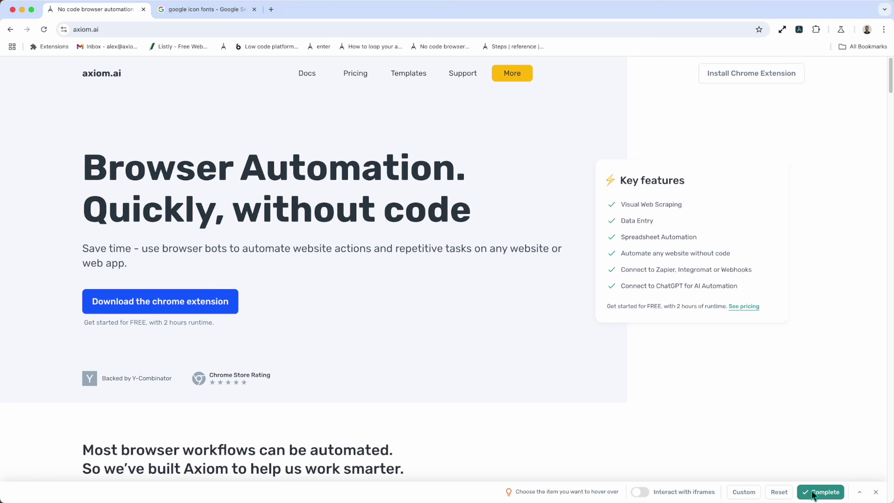
left_click(743, 491)
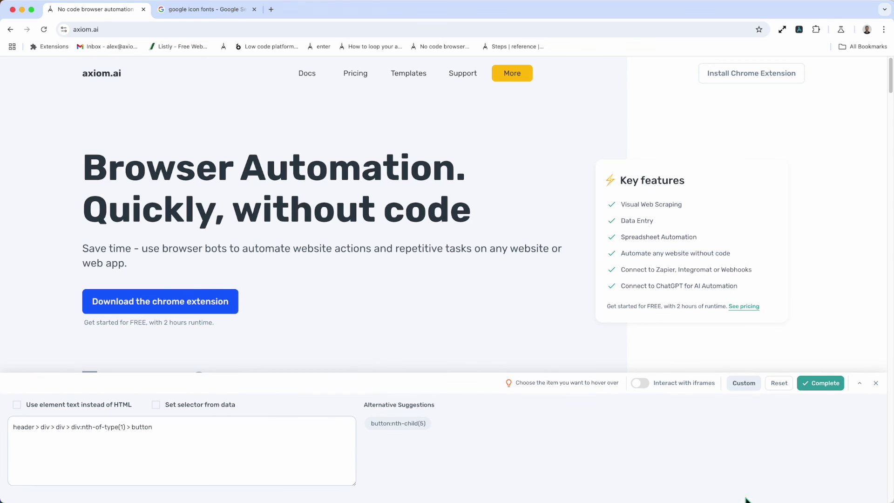
left_click(100, 410)
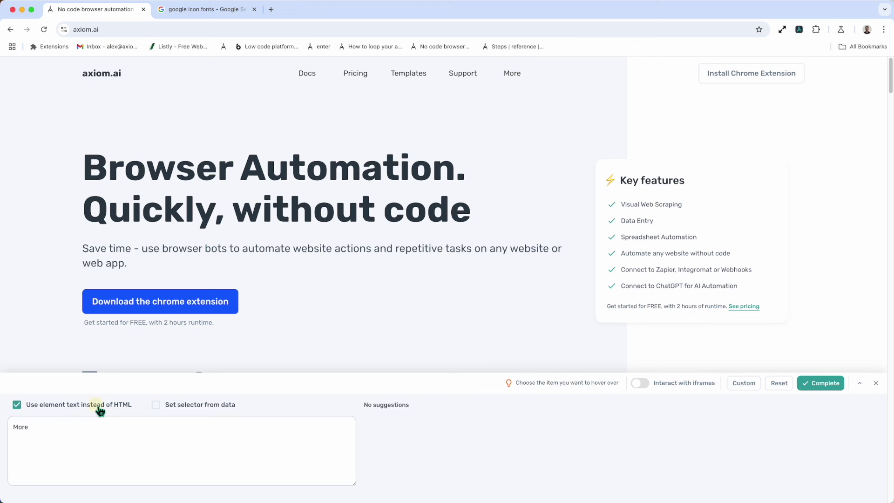
left_click(101, 410)
left_click(156, 405)
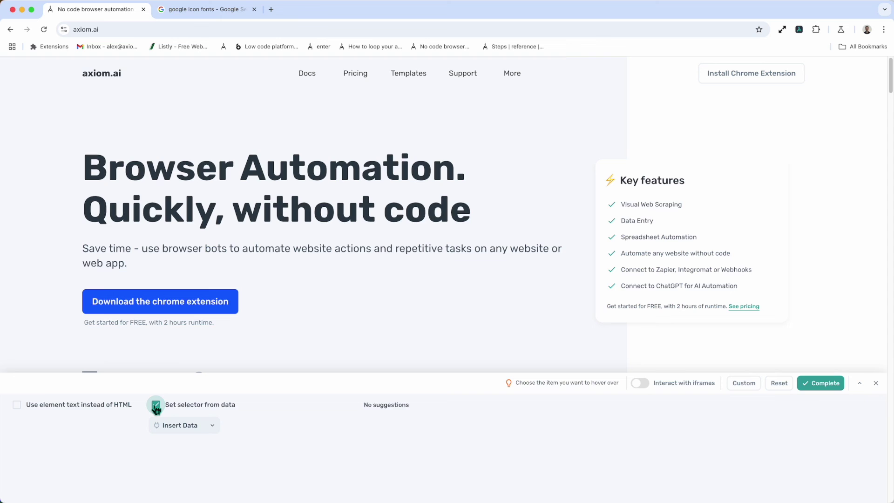
left_click(156, 406)
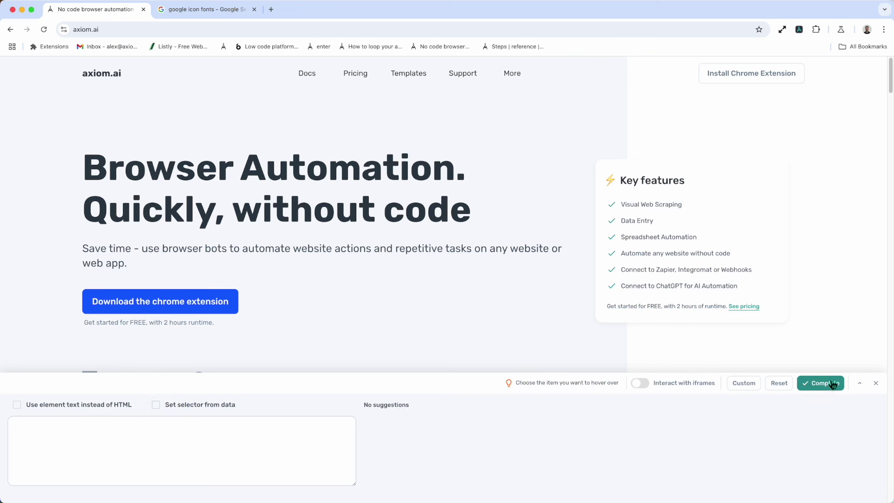
left_click(102, 410)
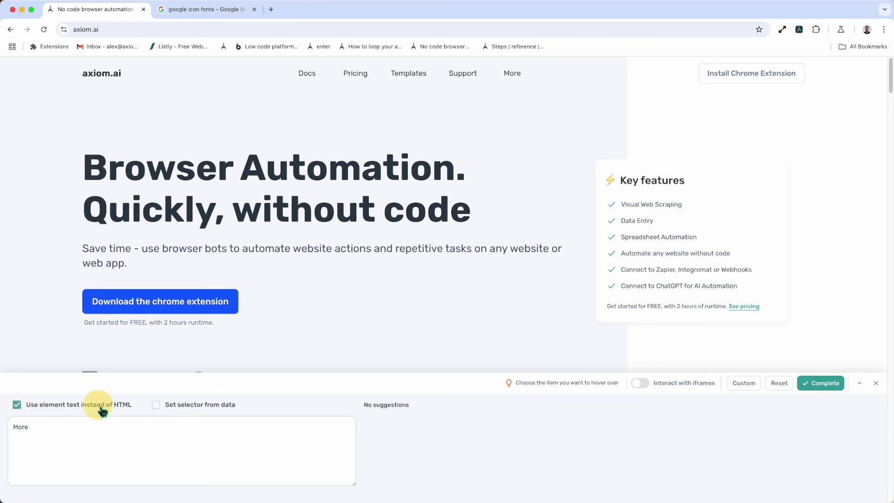
left_click(831, 385)
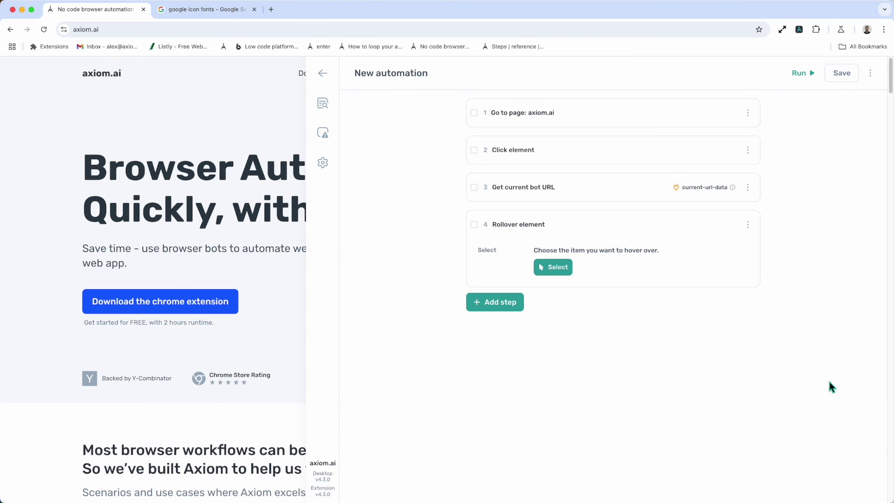